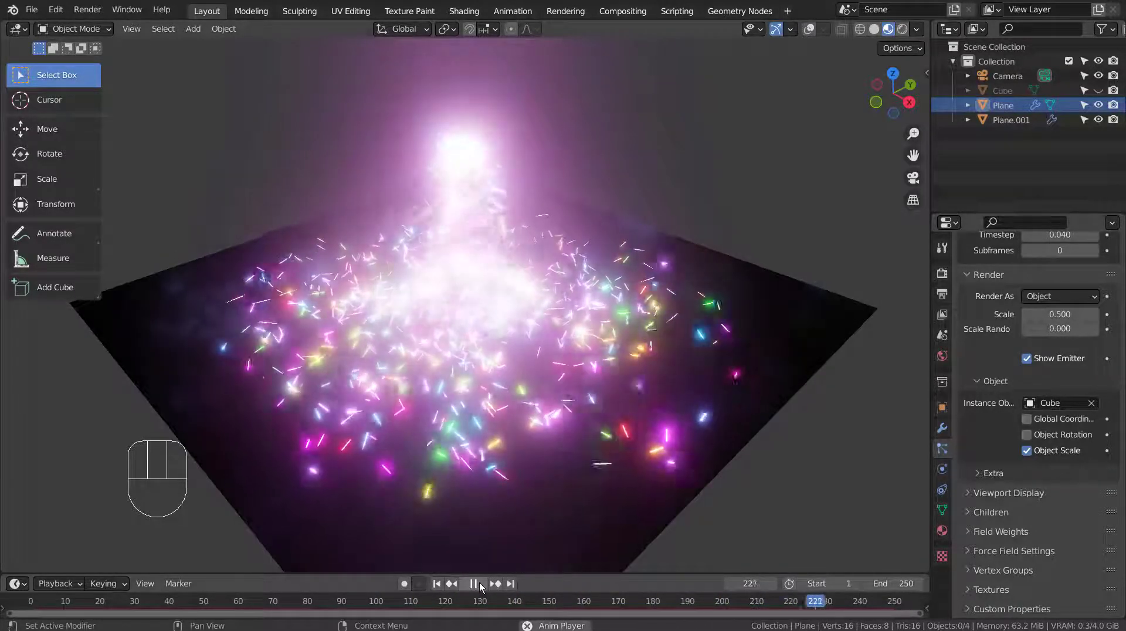
# Pause the falling-particle playback and rewind the timeline to frame 1.
pyautogui.scroll(3, 515, 414)
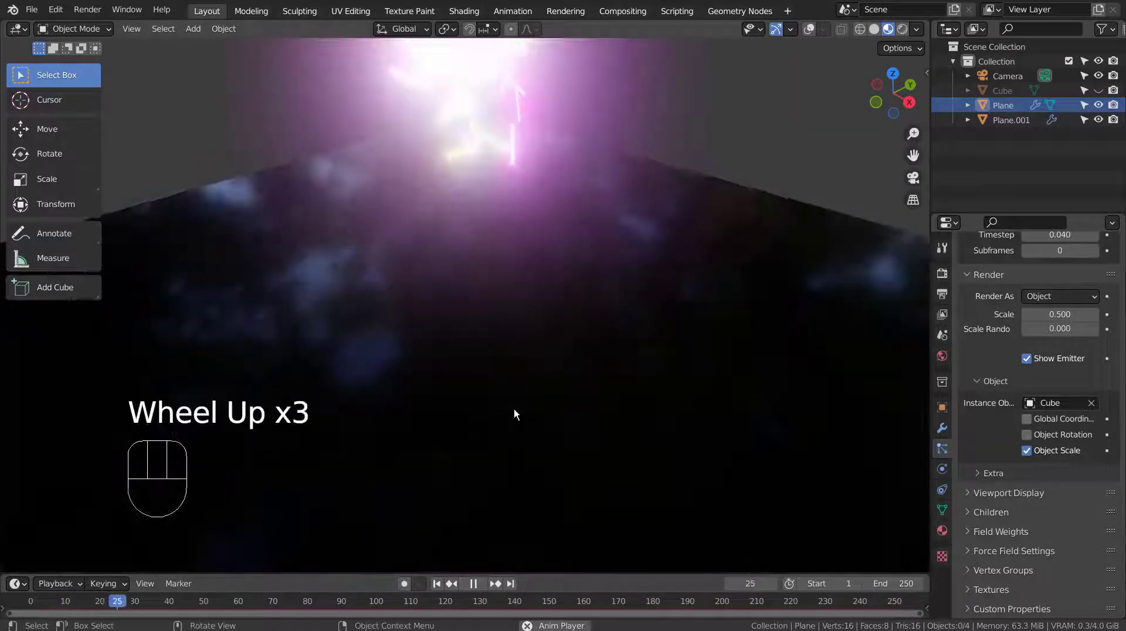
pyautogui.scroll(3, 514, 413)
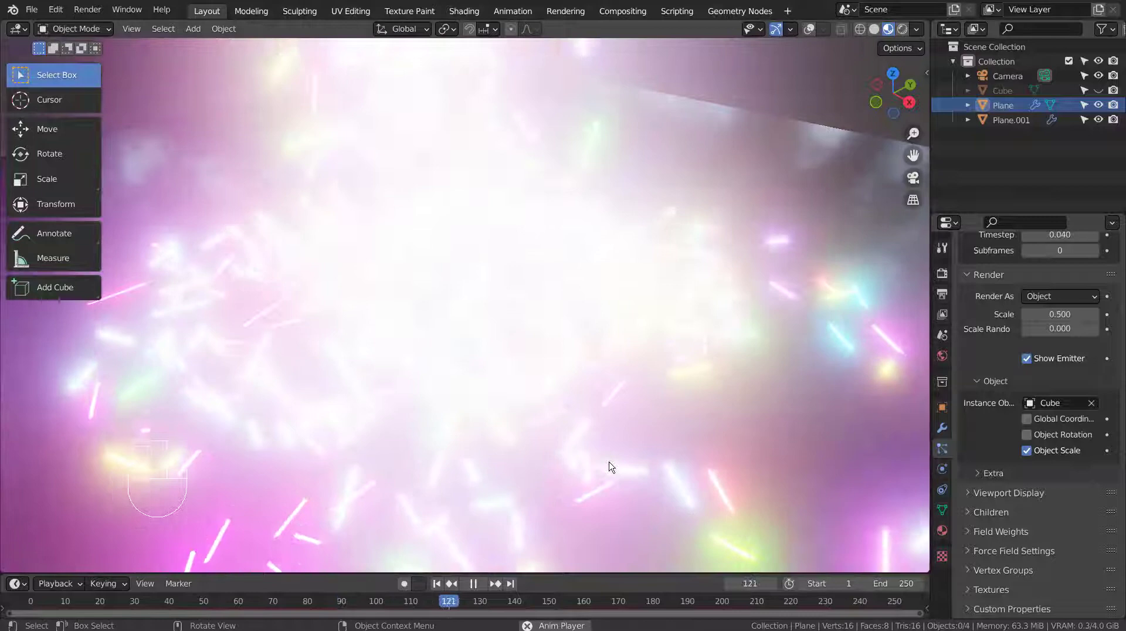
pyautogui.click(475, 585)
pyautogui.click(436, 583)
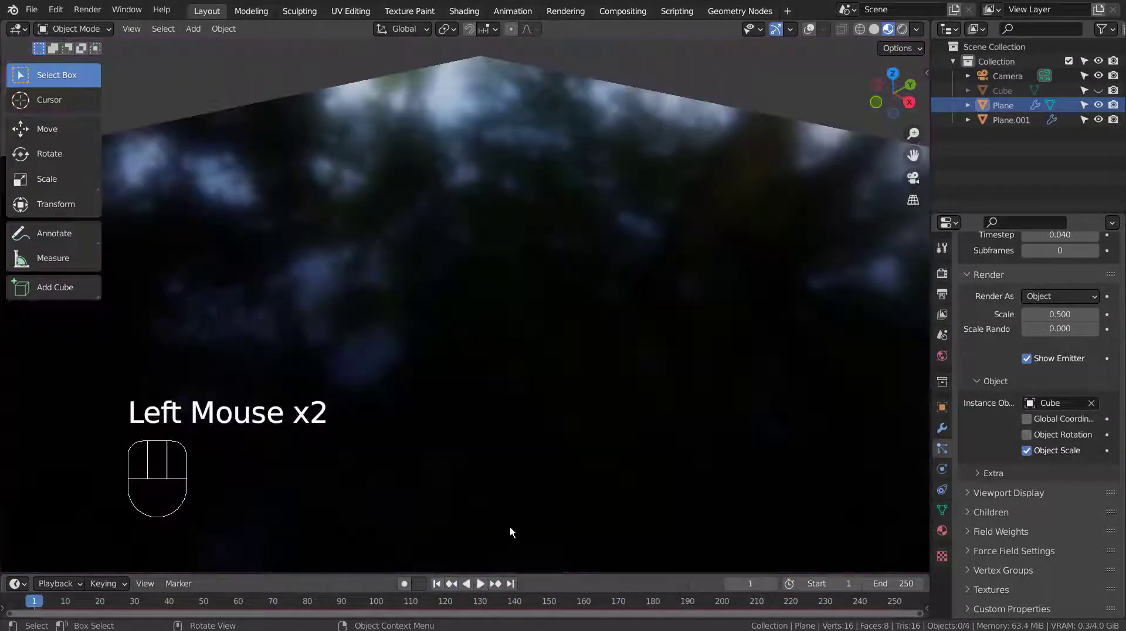
pyautogui.scroll(-3, 659, 360)
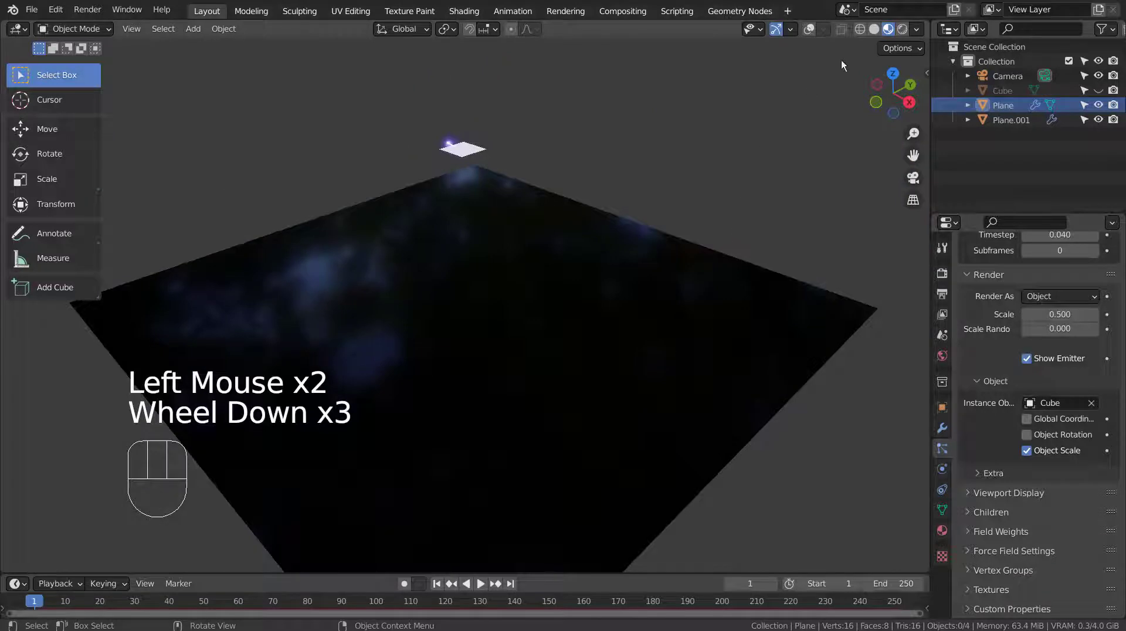
# Switch the viewport to Solid shading and unhide the Cube object.
pyautogui.click(874, 28)
pyautogui.moveTo(574, 297); pyautogui.dragTo(618, 312, button='middle')
pyautogui.click(1099, 91)
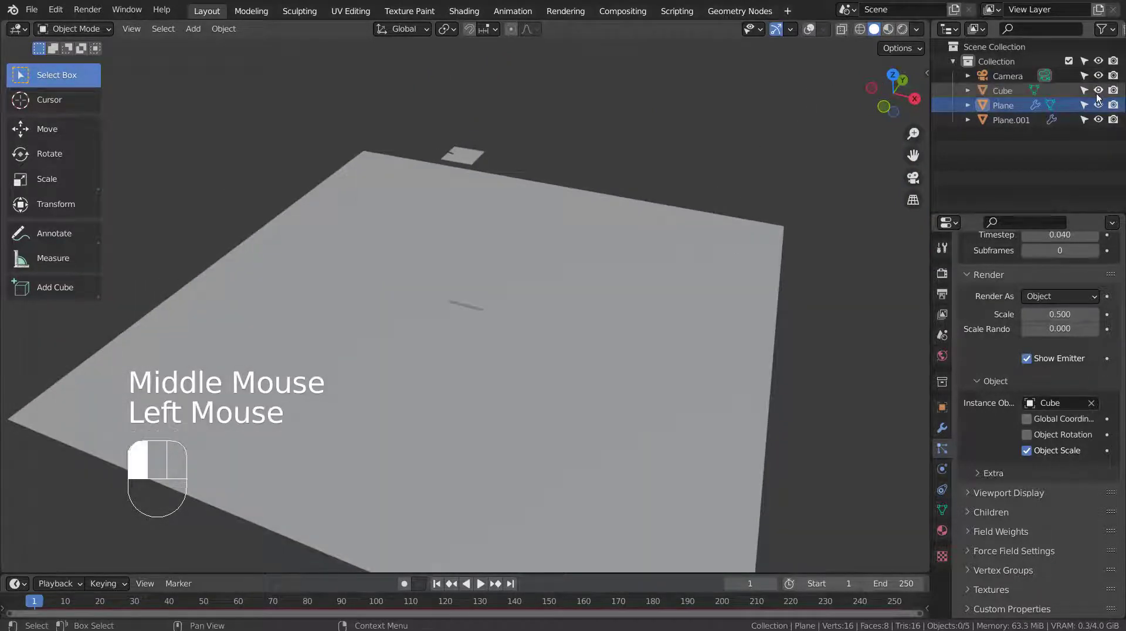
pyautogui.doubleClick(480, 305)
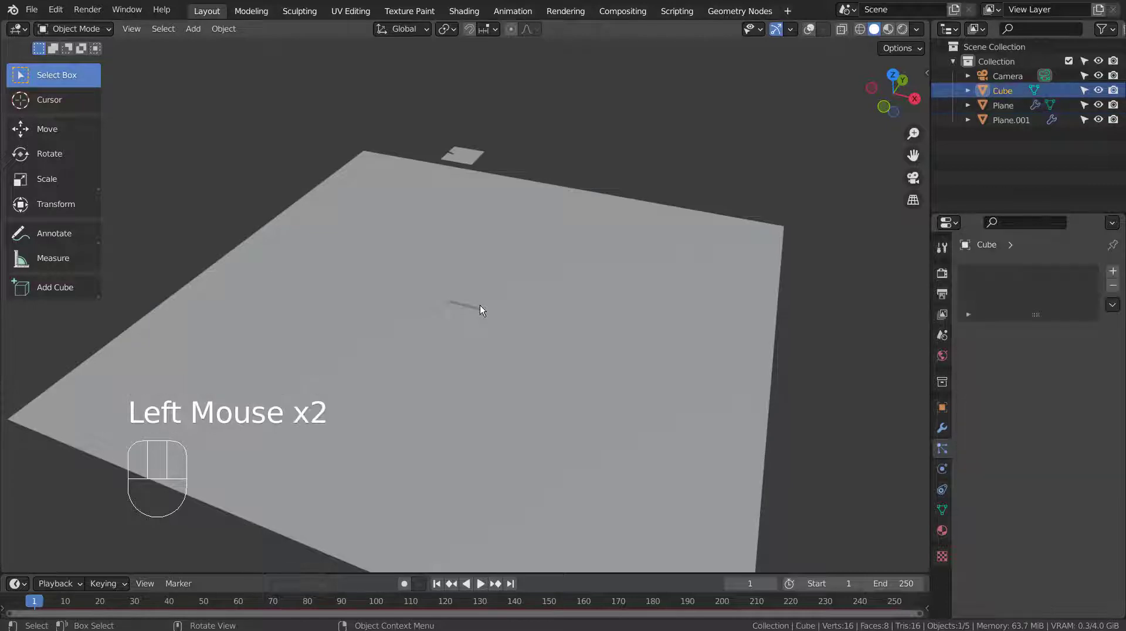
# Turn on overlays with scene statistics and select the floor Plane.001.
pyautogui.click(466, 152)
pyautogui.click(809, 29)
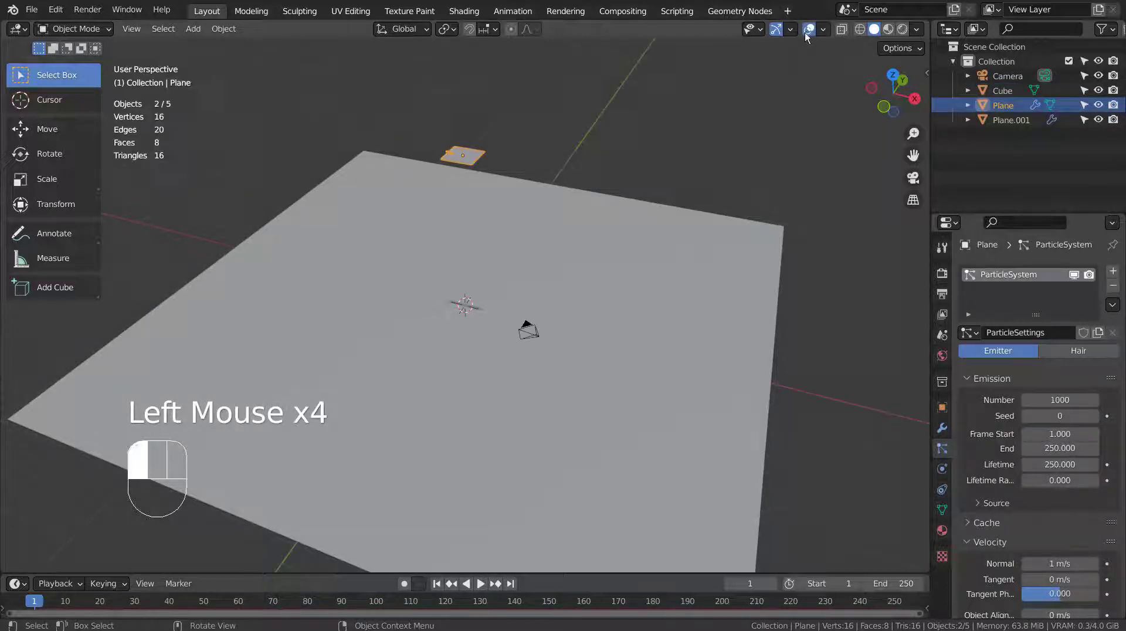
pyautogui.click(695, 295)
pyautogui.moveTo(698, 362)
pyautogui.mouseDown(button='middle')
pyautogui.moveTo(636, 294)
pyautogui.moveTo(674, 311)
pyautogui.moveTo(682, 333)
pyautogui.mouseUp(button='middle')
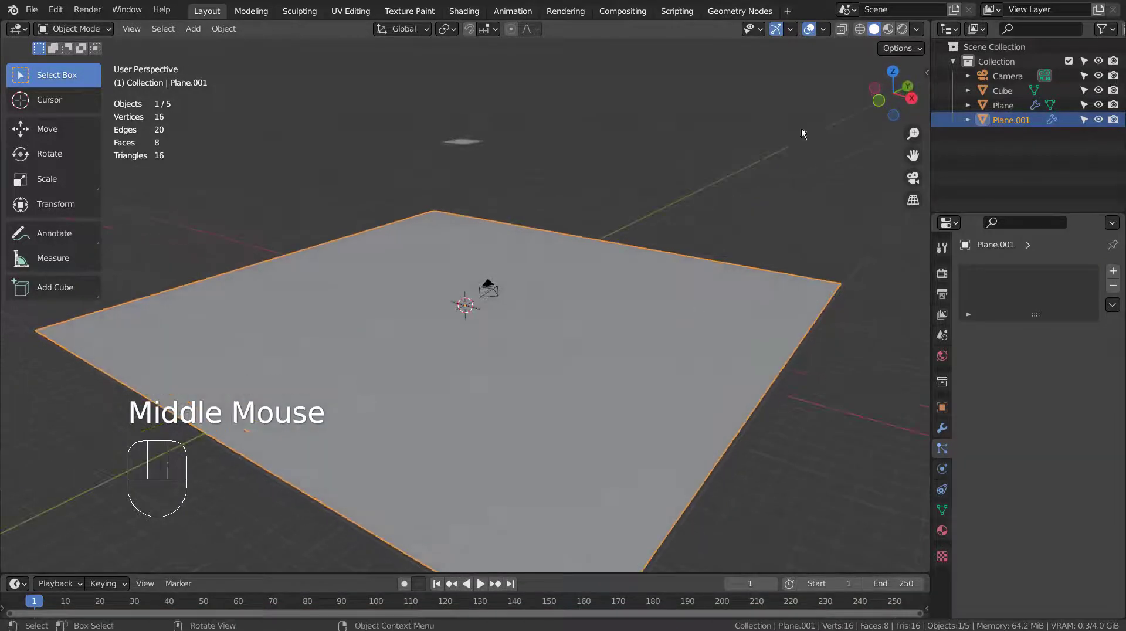
# Preview Plane.001's Material.001 and inspect it maximized: Metallic 0.890, Roughness 0.087.
pyautogui.click(889, 29)
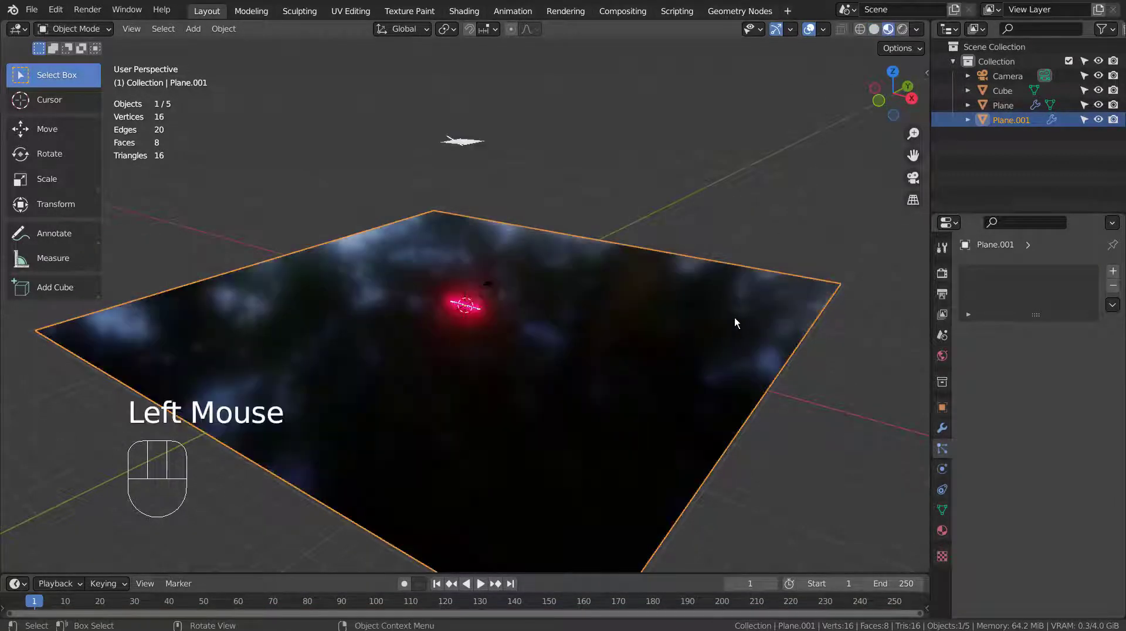
pyautogui.click(942, 530)
pyautogui.click(974, 461)
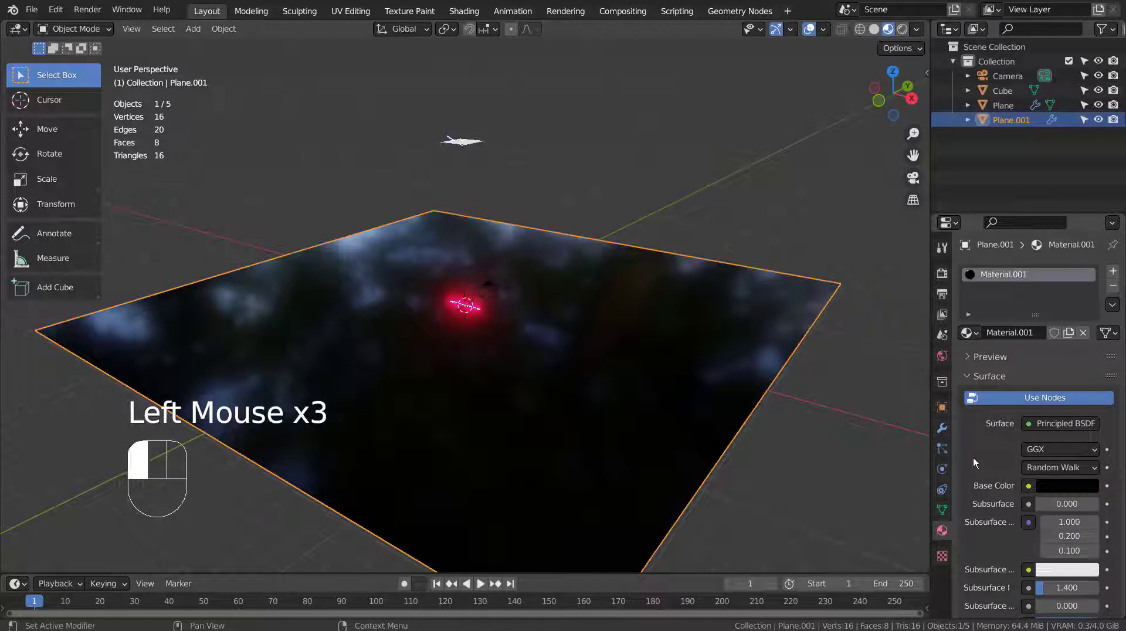
pyautogui.hotkey('ctrl', 'space')
pyautogui.scroll(-4, 974, 461)
pyautogui.scroll(-1, 975, 462)
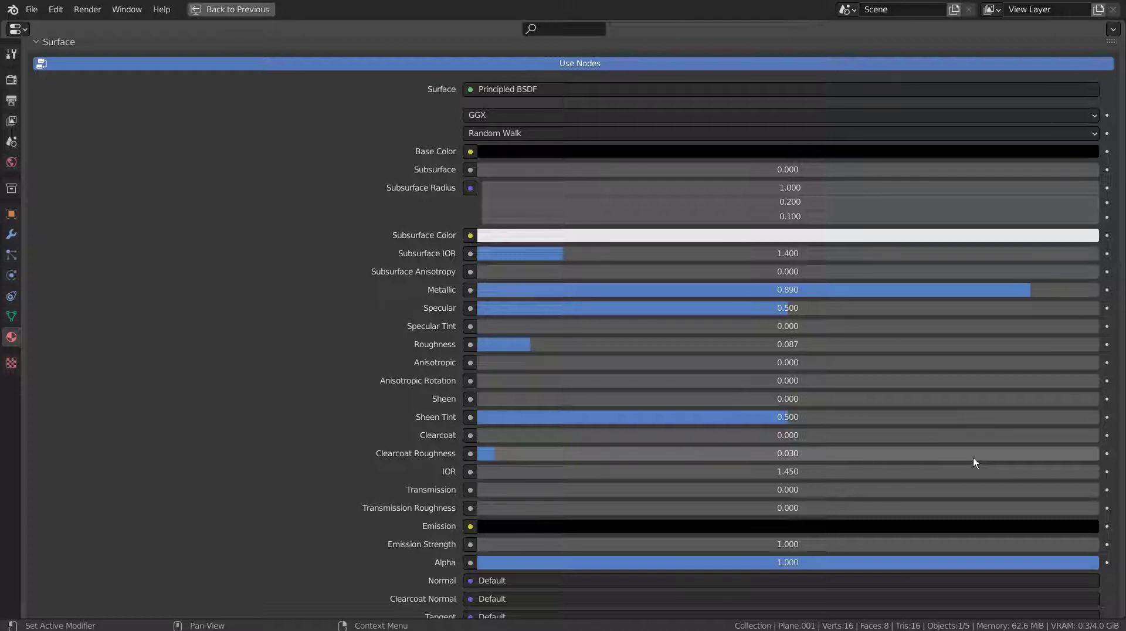
pyautogui.hotkey('ctrl', 'space')
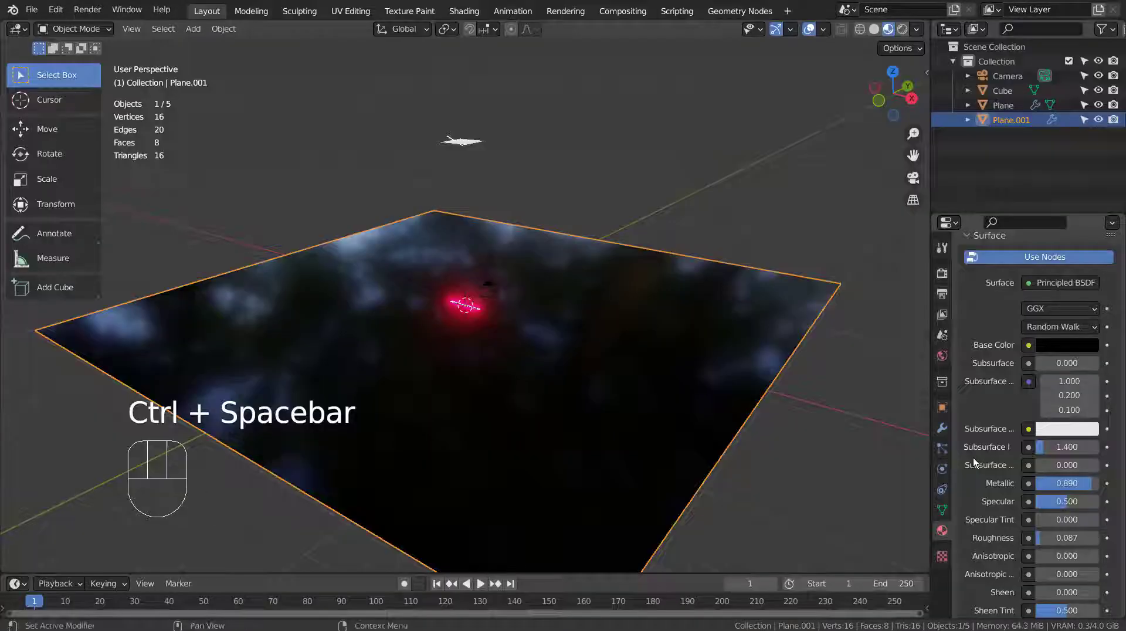
# Review the Eevee render settings: 128 render samples, 1 viewport sample, Bloom enabled.
pyautogui.click(942, 274)
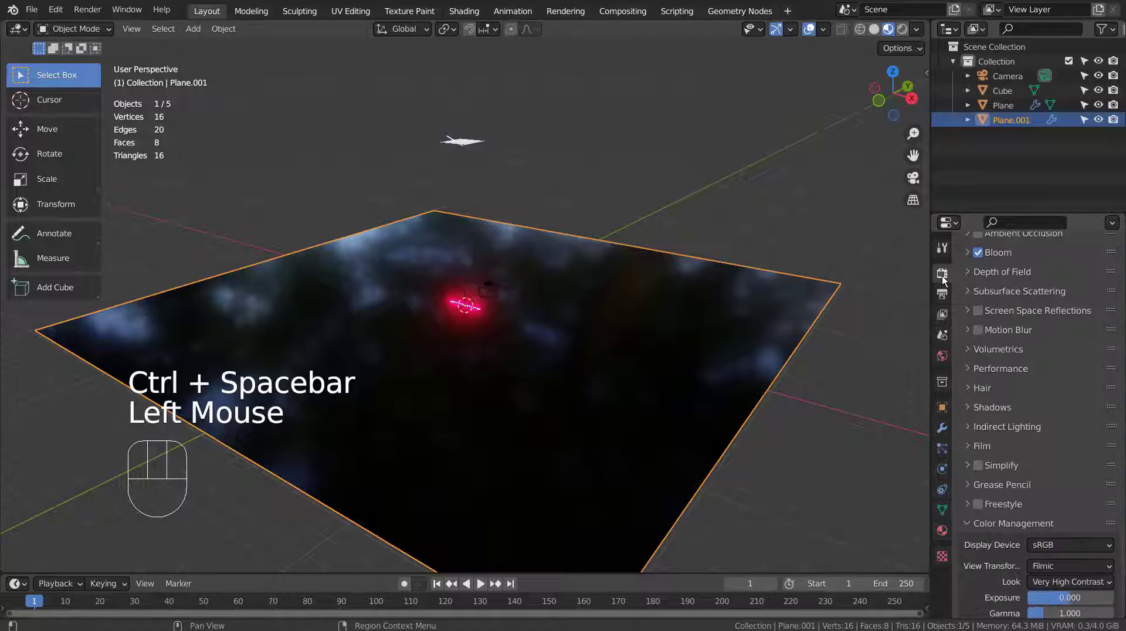
pyautogui.scroll(1, 1021, 297)
pyautogui.scroll(4, 1022, 296)
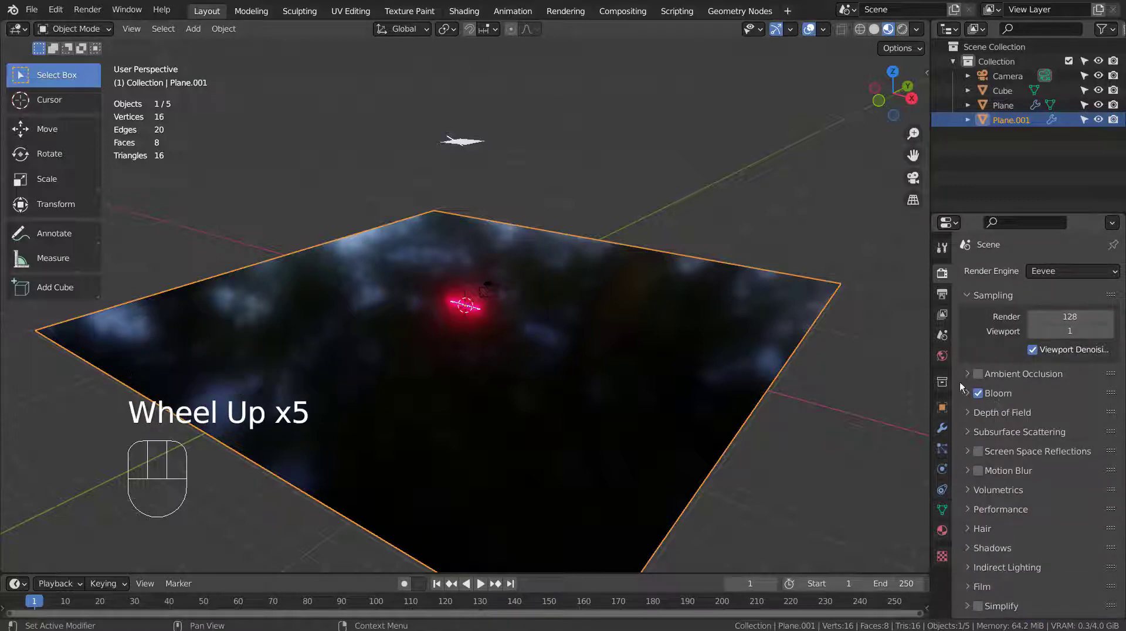
pyautogui.scroll(3, 491, 297)
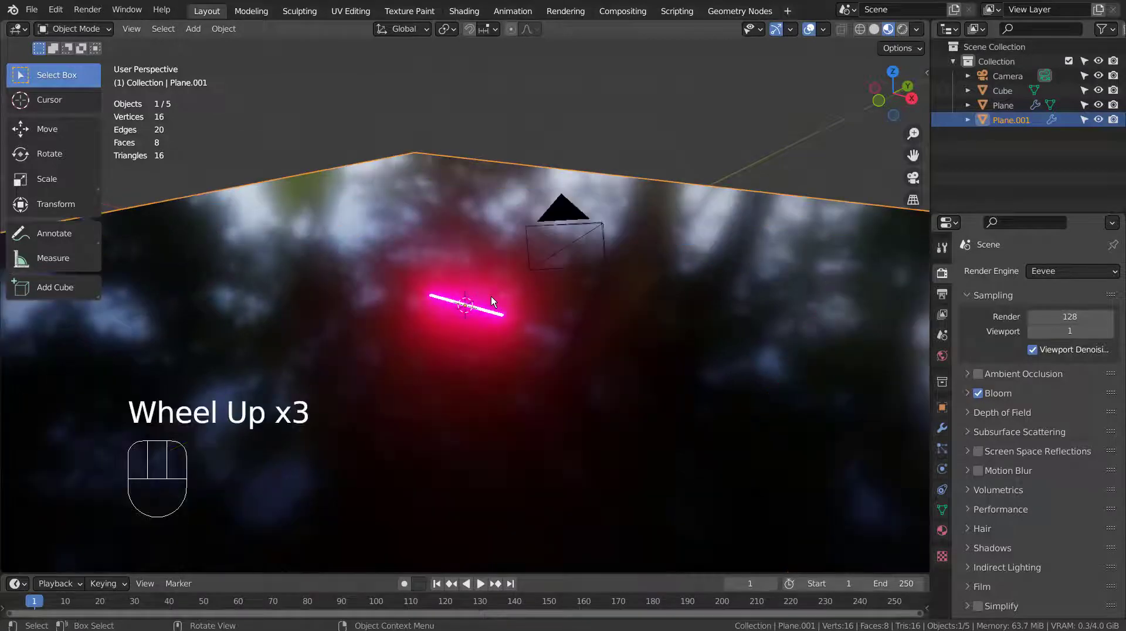
pyautogui.scroll(2, 491, 296)
# Select the glowing Cube and view the scene in wireframe, orbited so the cube lies flat.
pyautogui.click(519, 322)
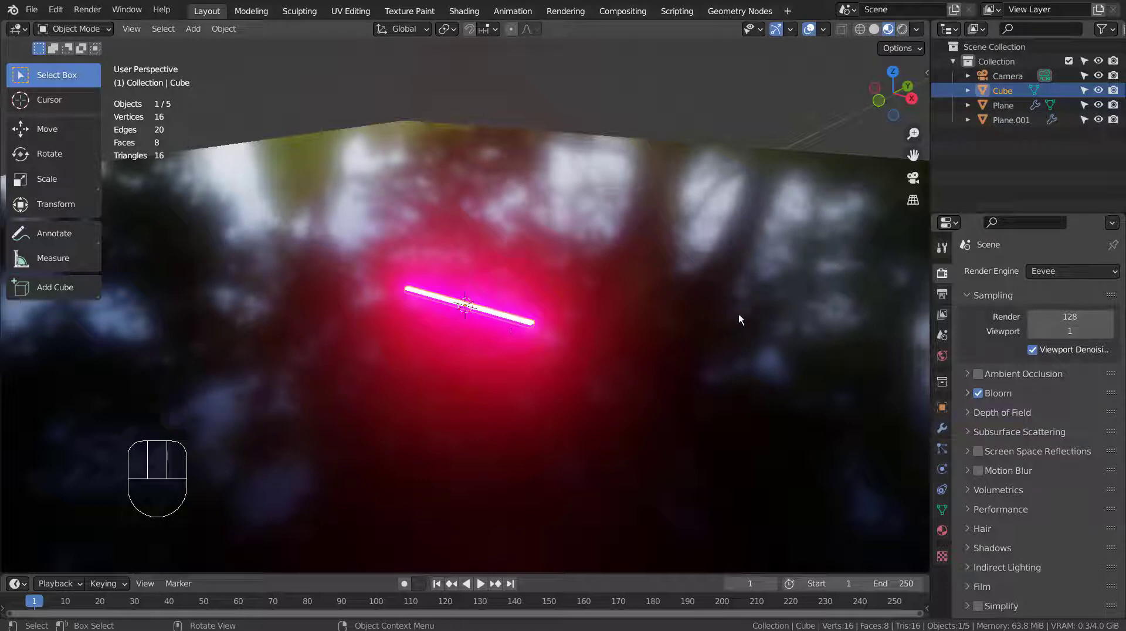
pyautogui.hotkey('shift', 'z')
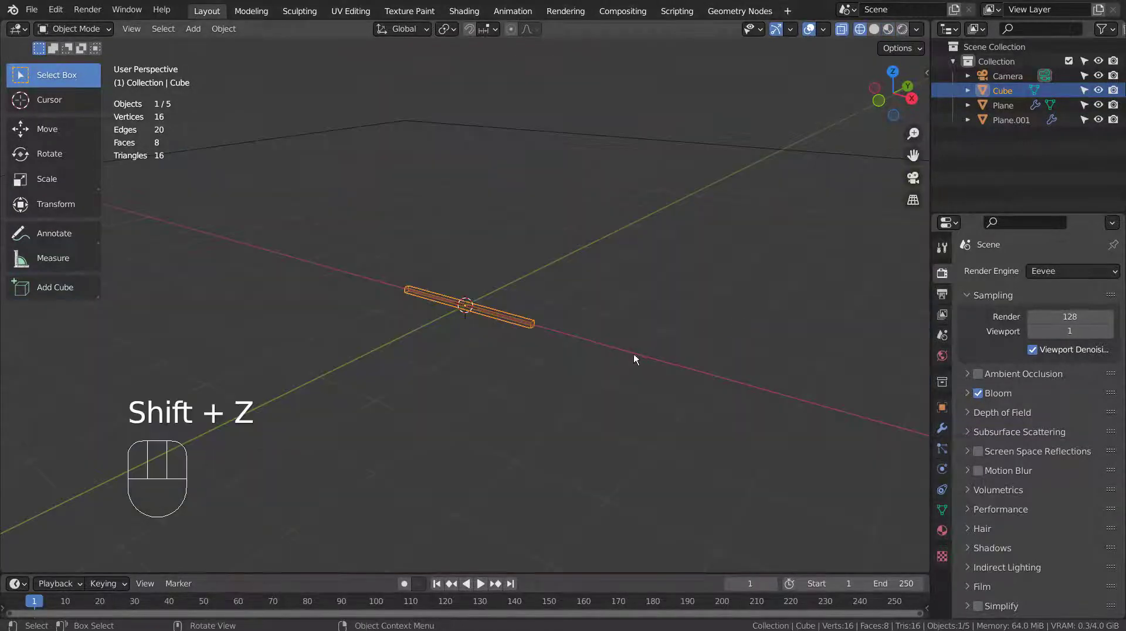
pyautogui.moveTo(634, 354)
pyautogui.mouseDown(button='middle')
pyautogui.moveTo(724, 332)
pyautogui.moveTo(709, 292)
pyautogui.moveTo(668, 389)
pyautogui.moveTo(528, 410)
pyautogui.moveTo(347, 322)
pyautogui.moveTo(325, 274)
pyautogui.moveTo(660, 319)
pyautogui.moveTo(681, 375)
pyautogui.moveTo(664, 391)
pyautogui.mouseUp(button='middle')
pyautogui.scroll(-3, 663, 386)
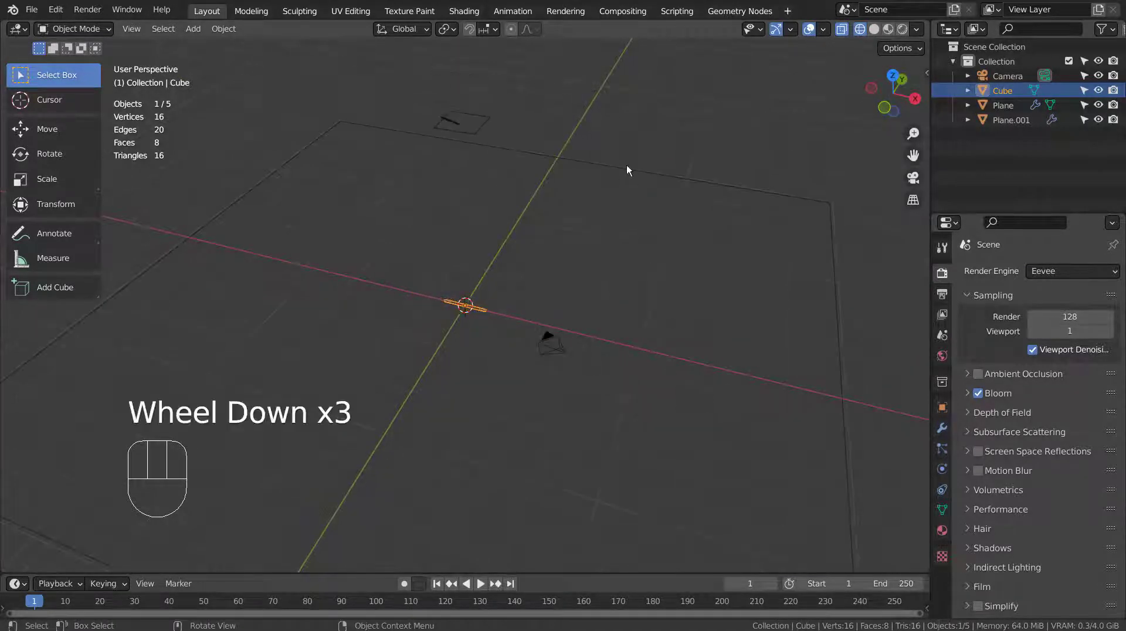
# Open the Shading workspace and hide the floor Plane.001 to isolate the glowing shard.
pyautogui.click(464, 10)
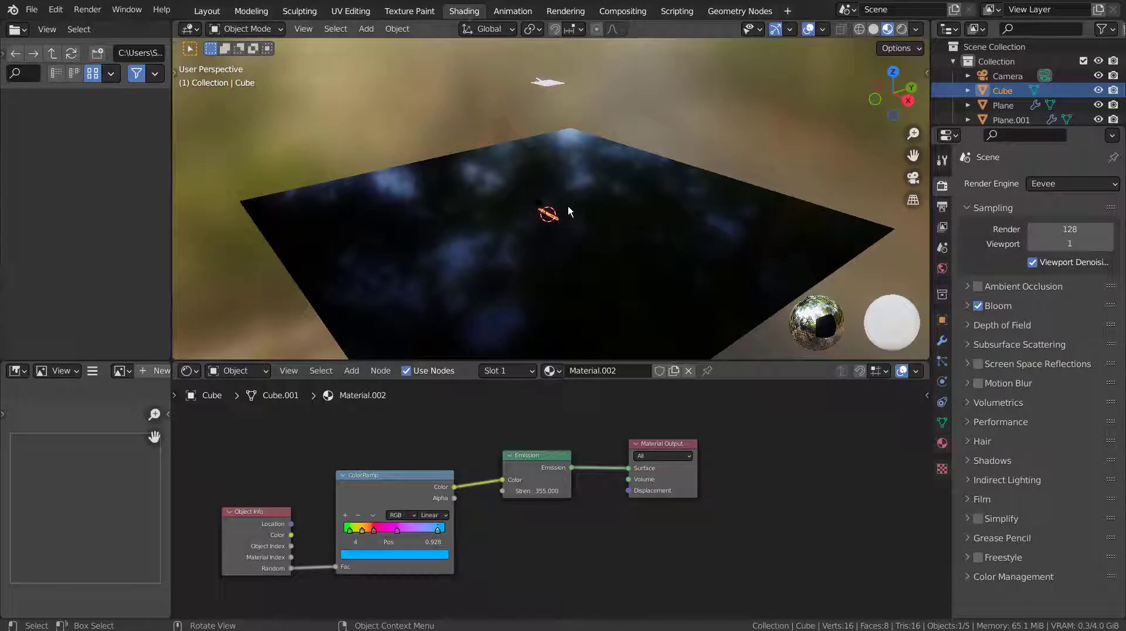
pyautogui.scroll(8, 568, 205)
pyautogui.moveTo(567, 206); pyautogui.dragTo(712, 215, button='middle')
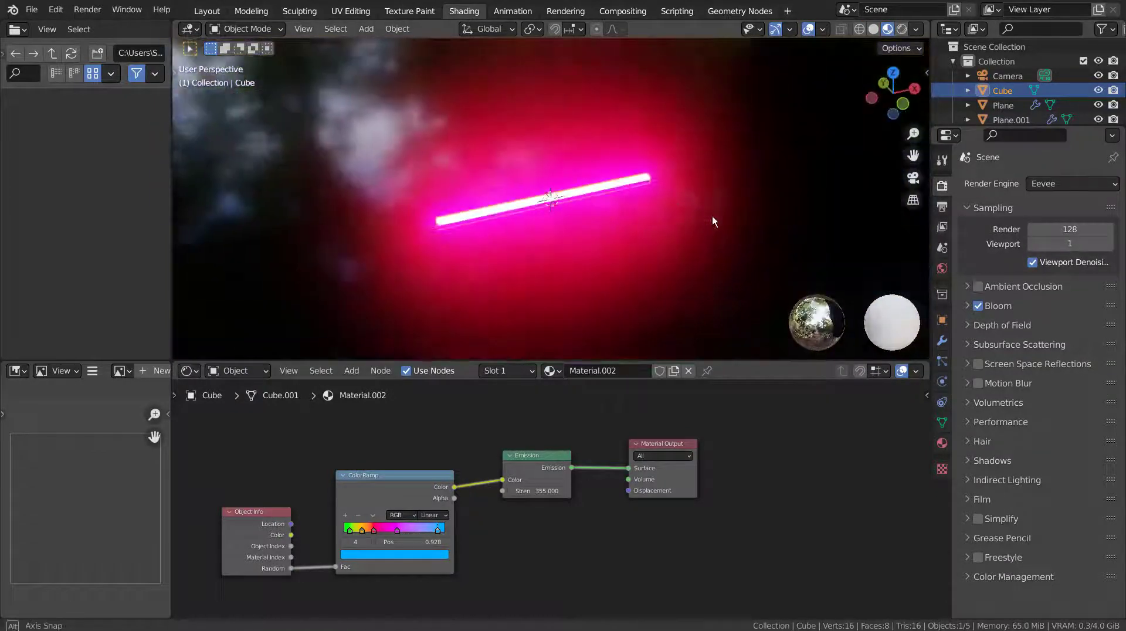
pyautogui.click(641, 312)
pyautogui.press('h')
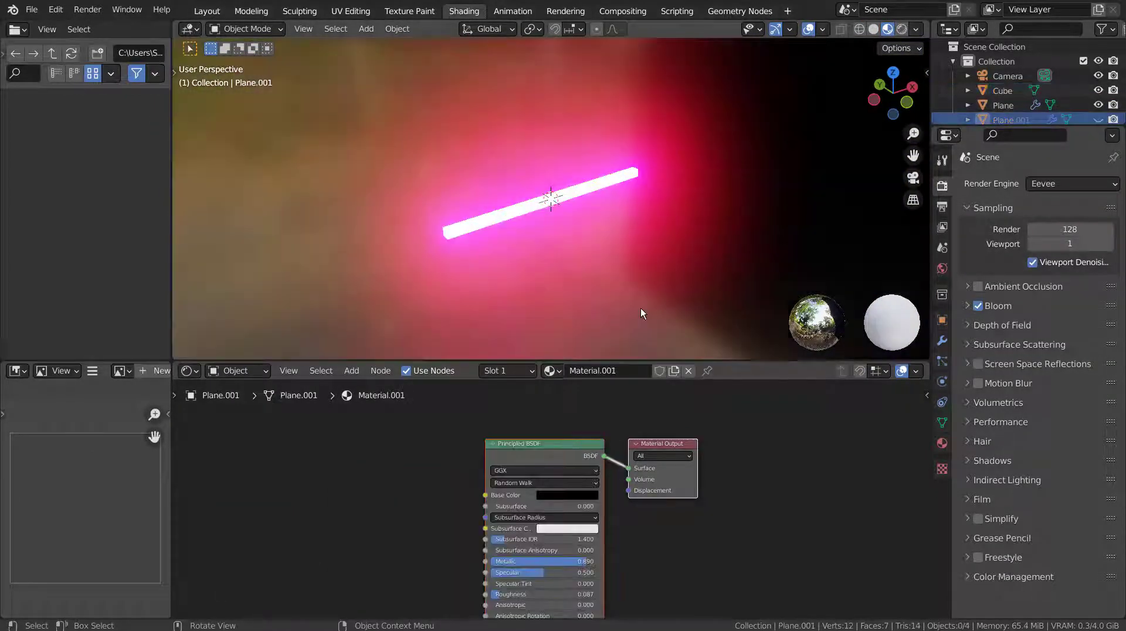
pyautogui.moveTo(640, 307); pyautogui.dragTo(639, 410, button='middle')
# Inspect the Cube's ColorRamp-driven Emission node graph full-size, then unhide Plane.001.
pyautogui.click(646, 217)
pyautogui.hotkey('ctrl', 'space')
pyautogui.scroll(-1, 535, 423)
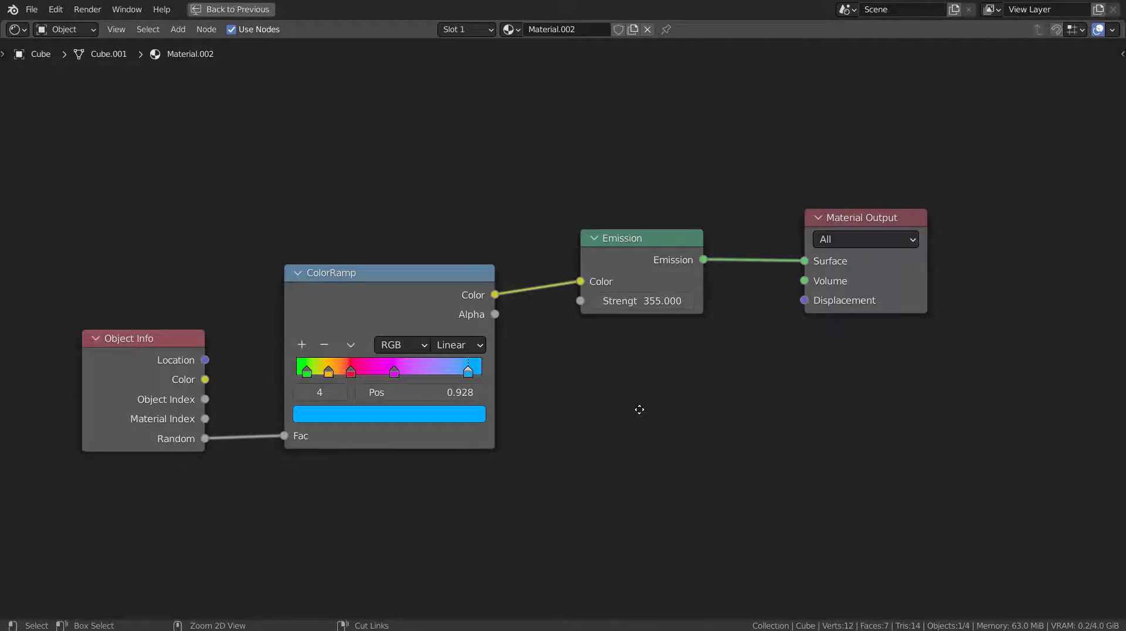
pyautogui.hotkey('ctrl', 'space')
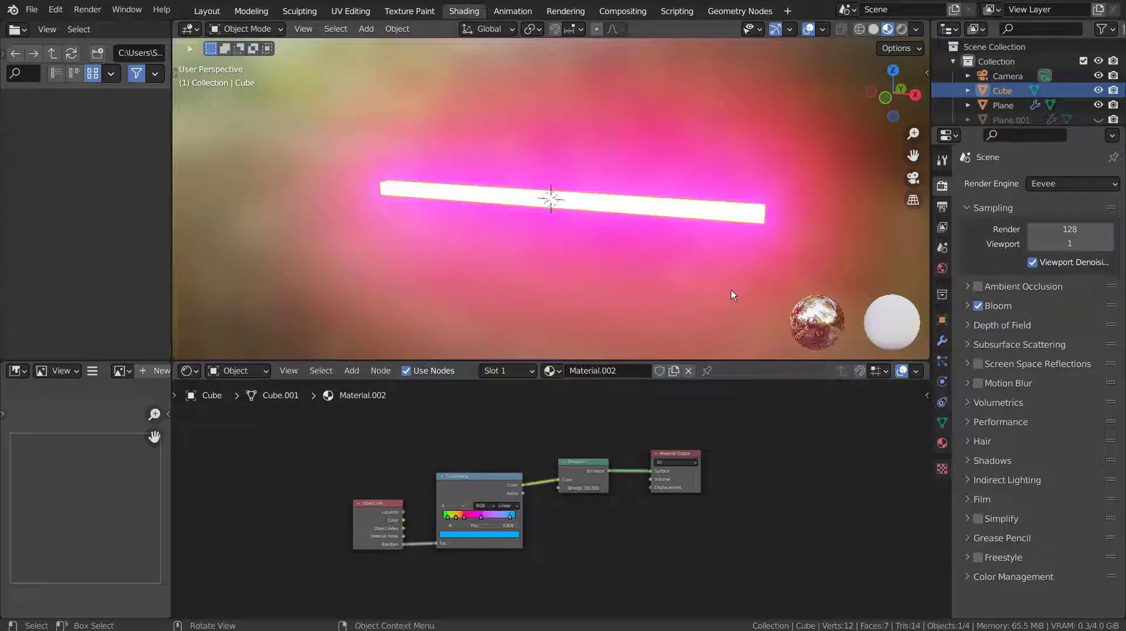
pyautogui.scroll(-5, 731, 290)
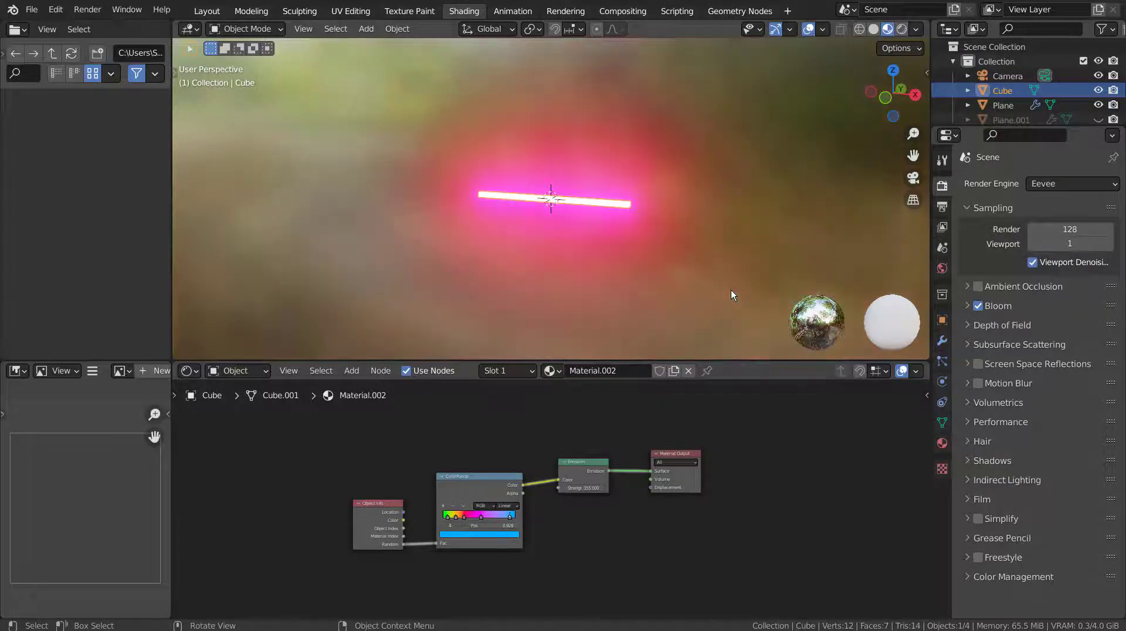
pyautogui.click(1097, 119)
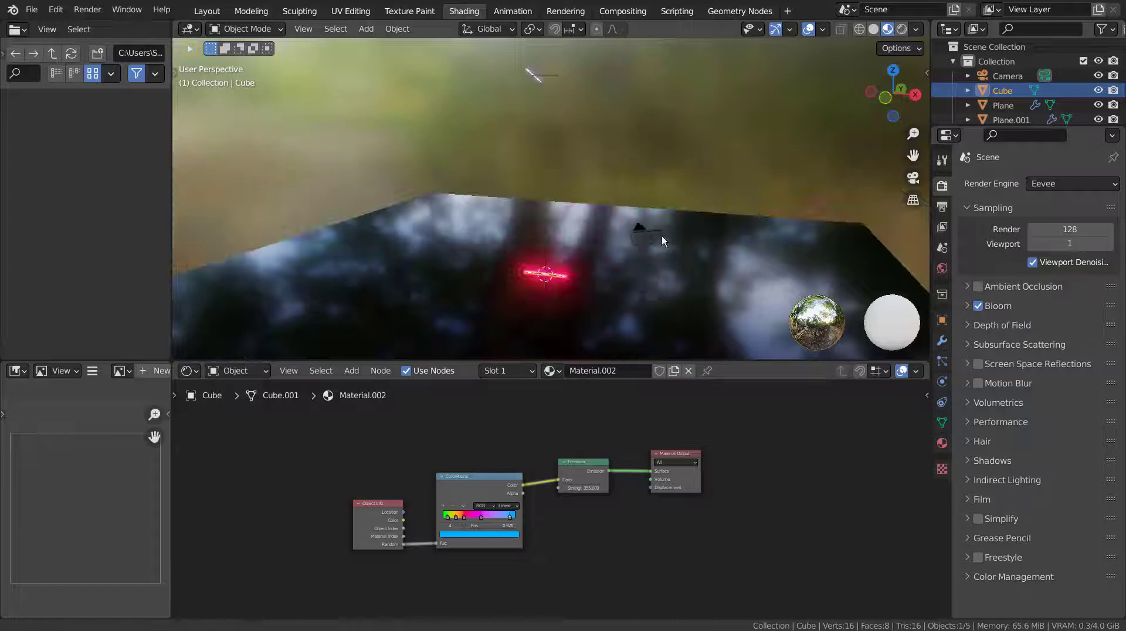
pyautogui.scroll(-3, 661, 236)
# Show the emitter Plane's particle settings maximized: 1000 particles, frames 1–250, lifetime 250.
pyautogui.click(546, 241)
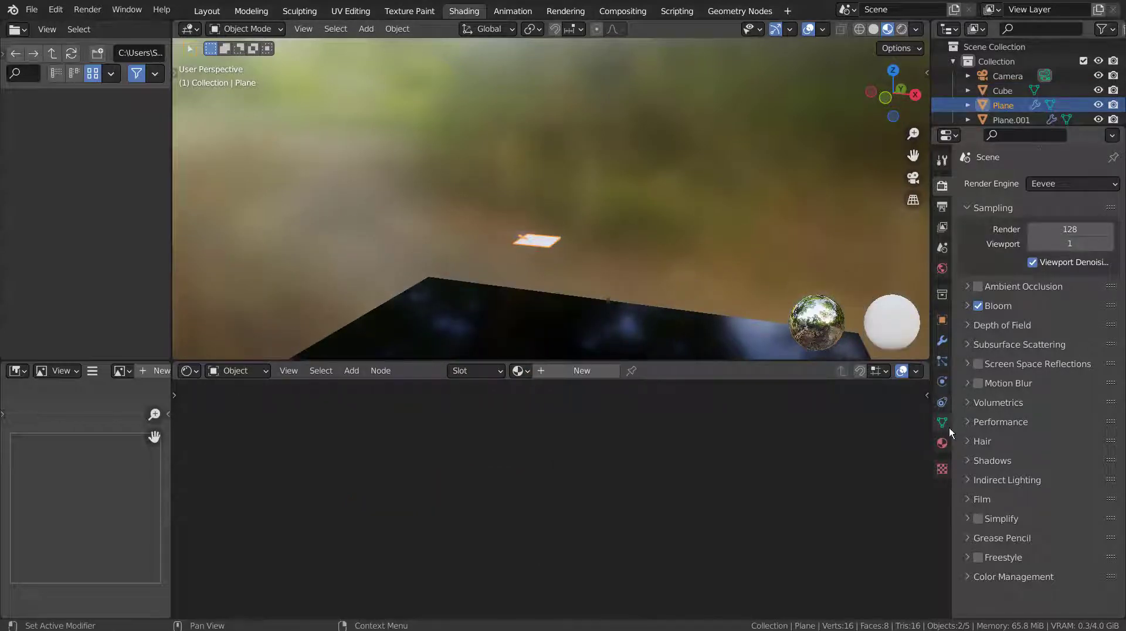
pyautogui.scroll(2, 720, 252)
pyautogui.click(942, 362)
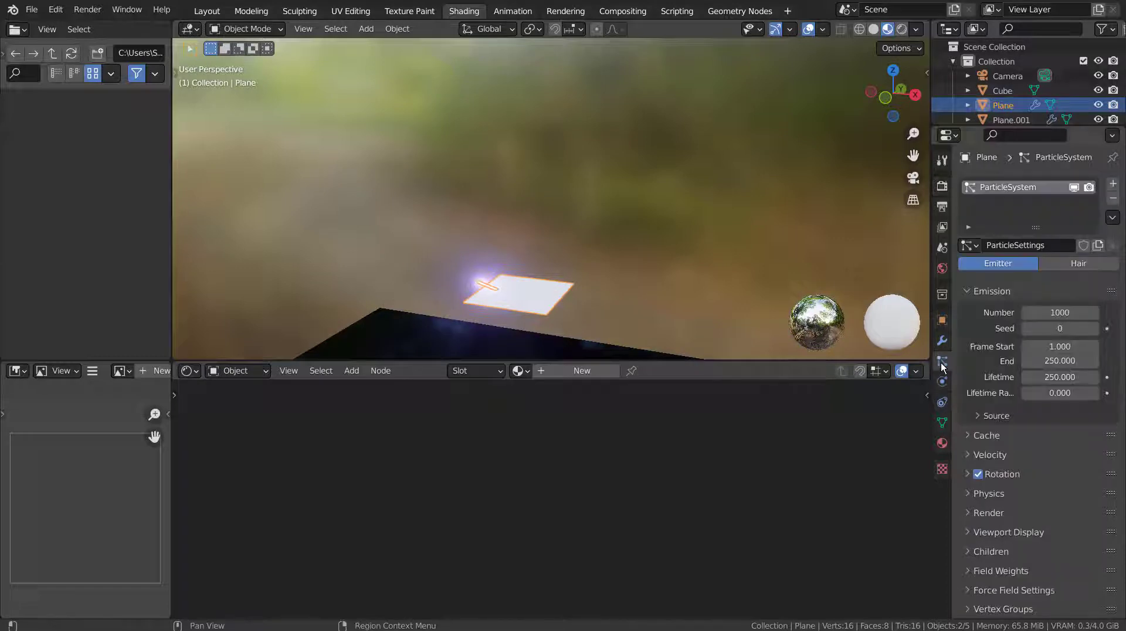
pyautogui.hotkey('ctrl', 'space')
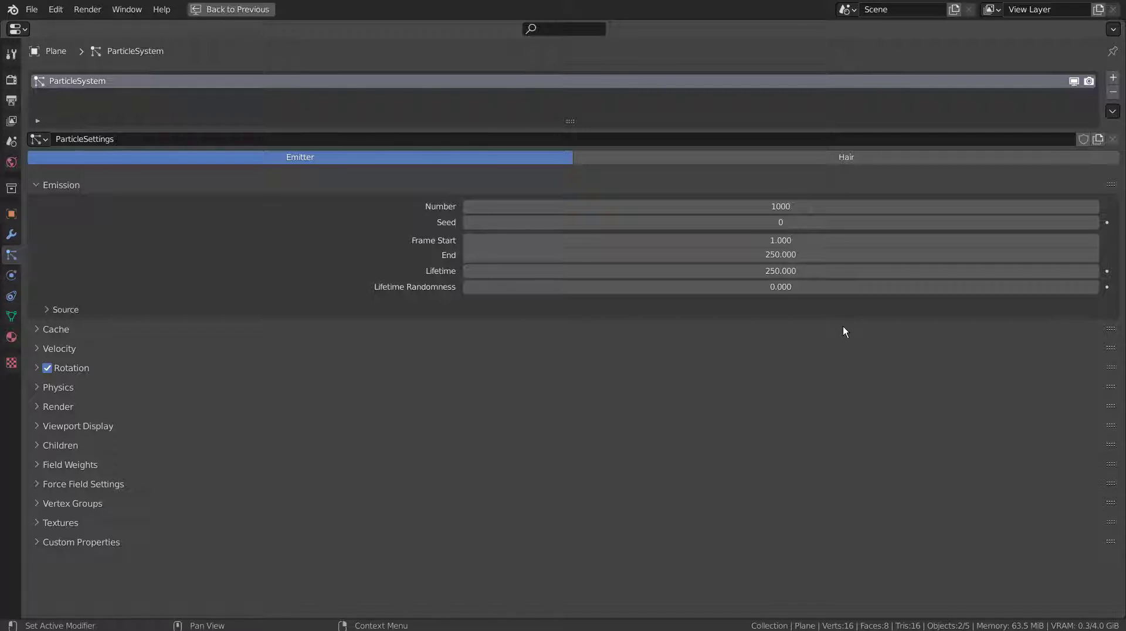
# Expand the particle Velocity and Rotation panels, showing rotation randomized at 0.619.
pyautogui.click(36, 349)
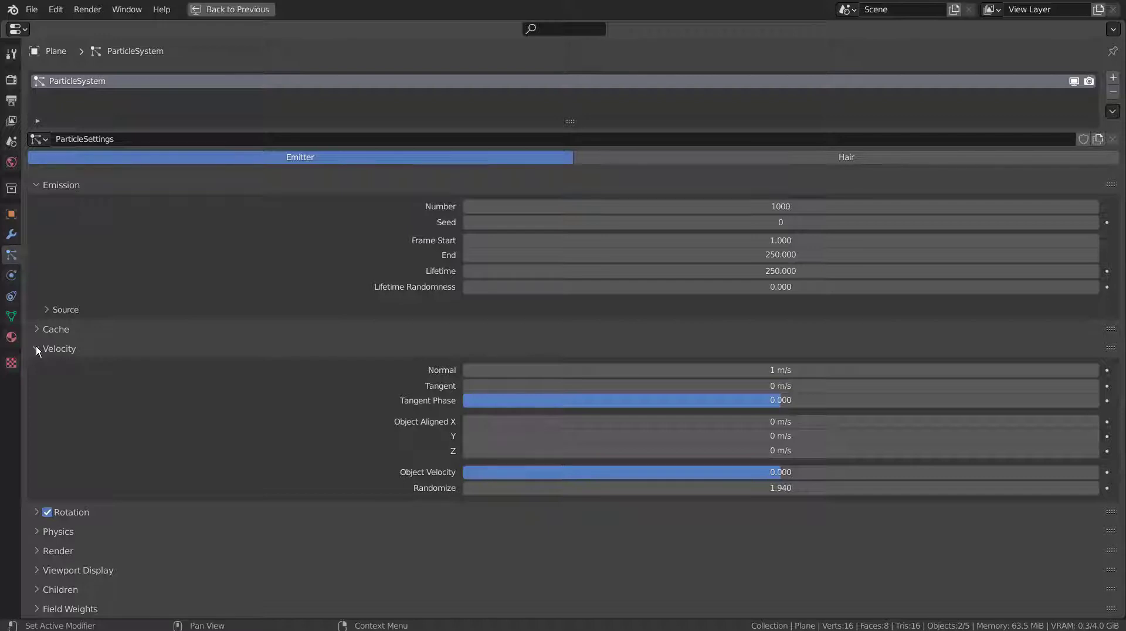
pyautogui.scroll(-3, 37, 346)
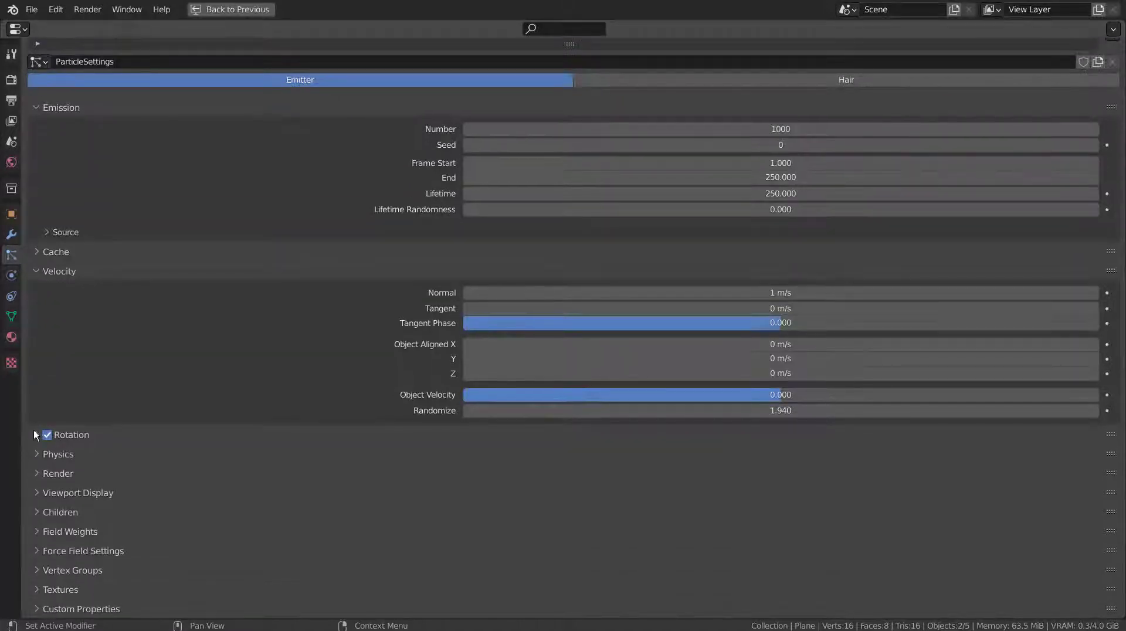
pyautogui.click(34, 435)
pyautogui.scroll(-4, 84, 460)
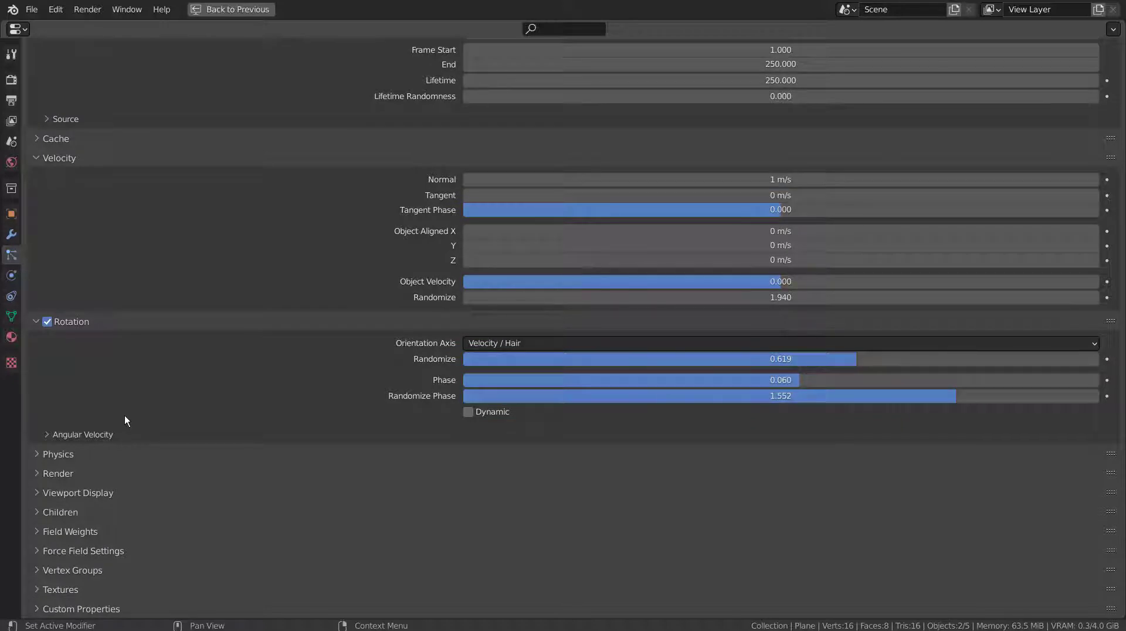
# Expand Physics with Deflection and Integration: Newtonian, 1 kg mass, Midpoint, timestep 0.040.
pyautogui.click(35, 454)
pyautogui.scroll(-6, 36, 454)
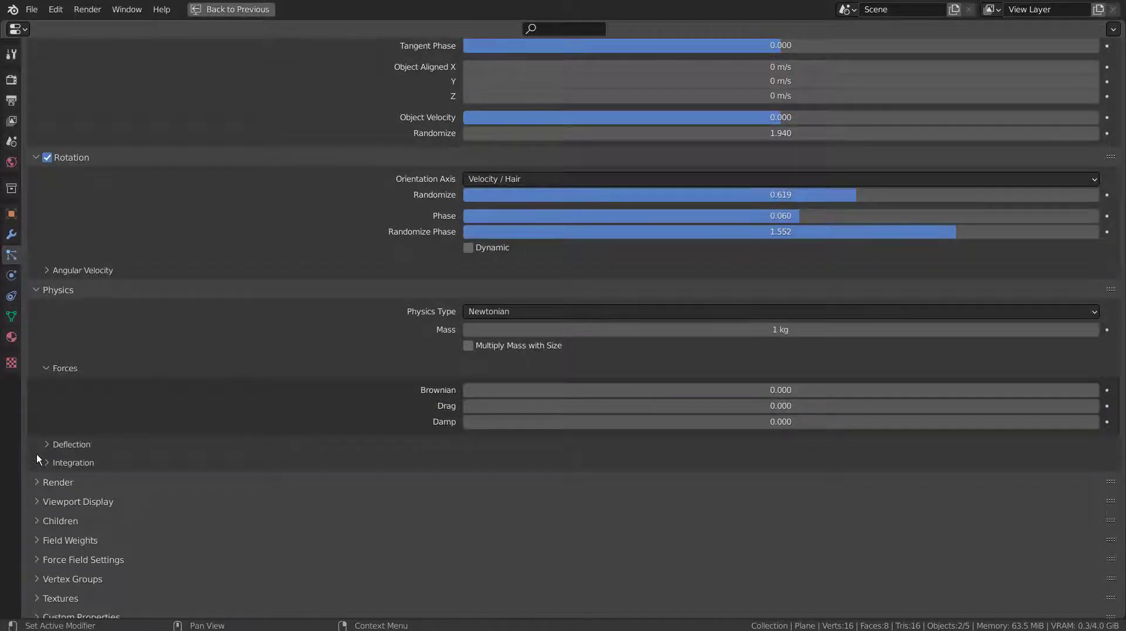
pyautogui.click(43, 445)
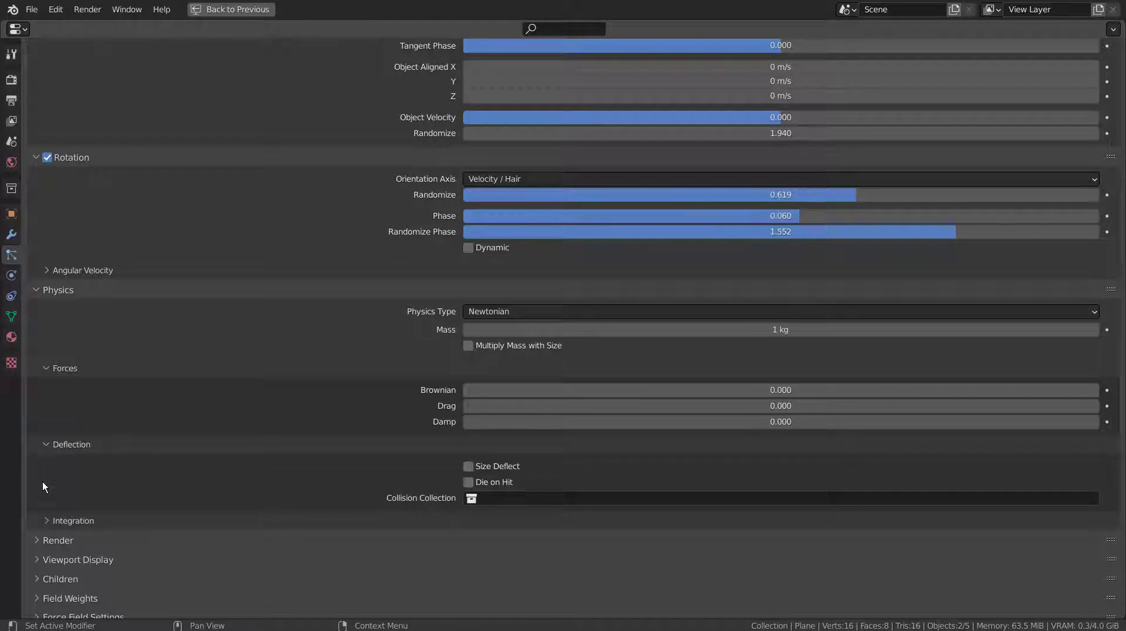
pyautogui.click(47, 520)
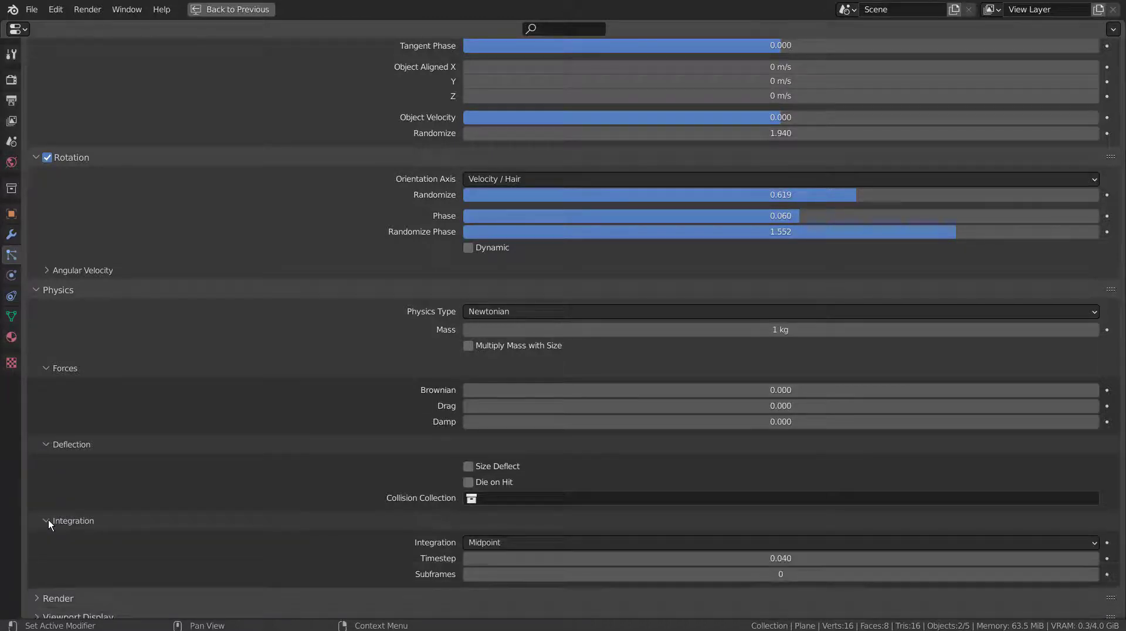
pyautogui.scroll(-5, 48, 520)
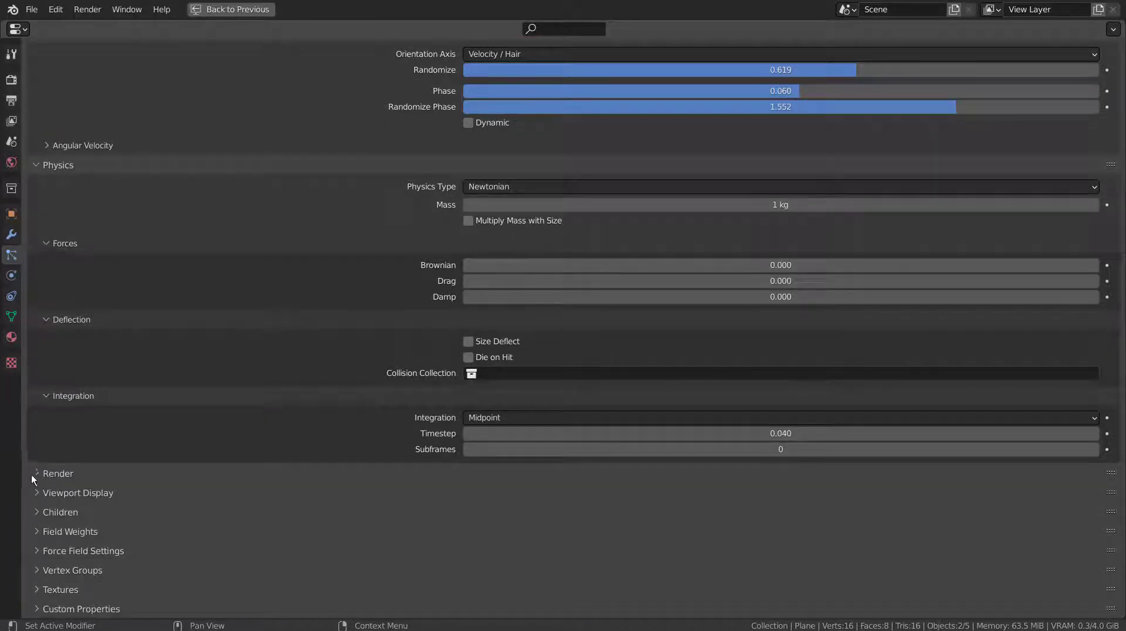
# Expand the Render, Field Weights and Force Field panels, then restore the Shading layout.
pyautogui.click(41, 474)
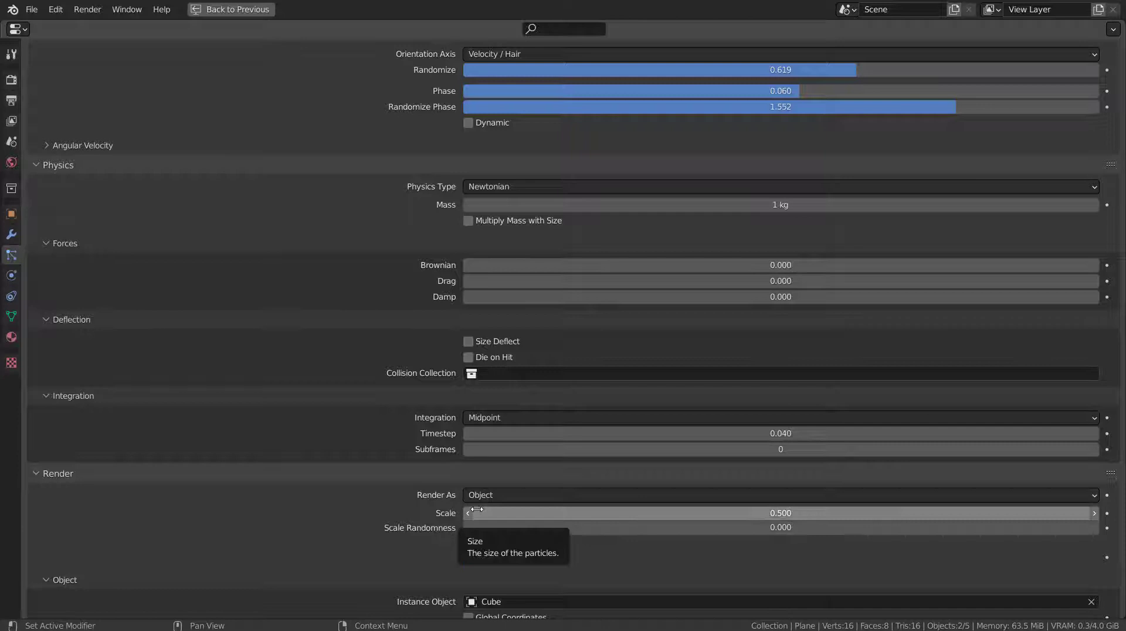
pyautogui.scroll(-6, 477, 509)
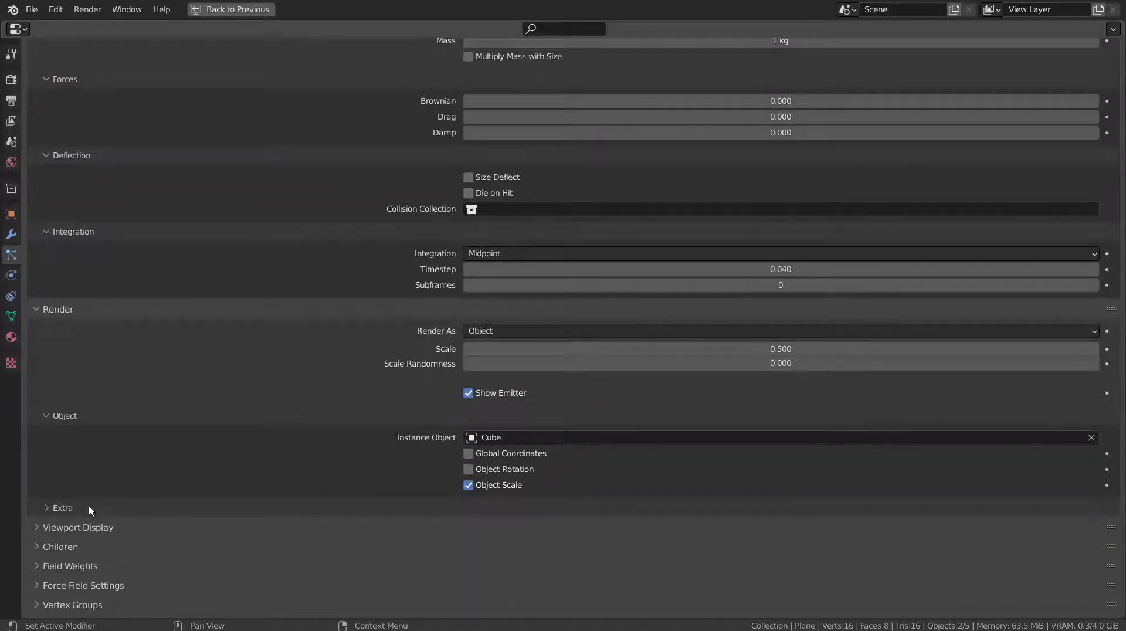
pyautogui.click(37, 565)
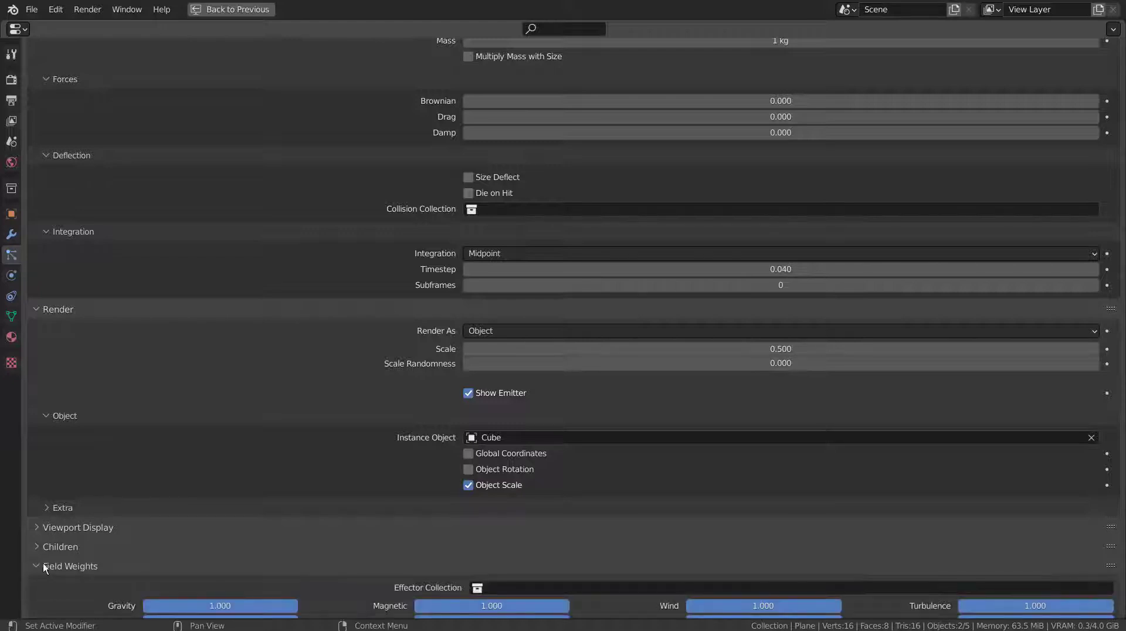
pyautogui.scroll(-5, 76, 555)
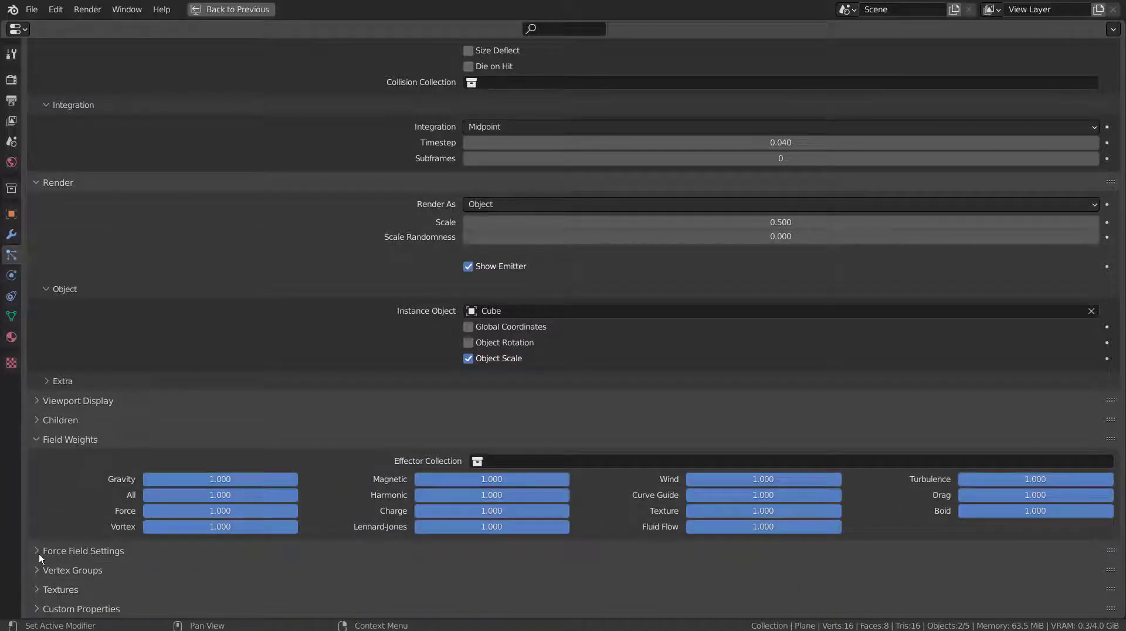
pyautogui.click(39, 554)
pyautogui.scroll(-6, 38, 553)
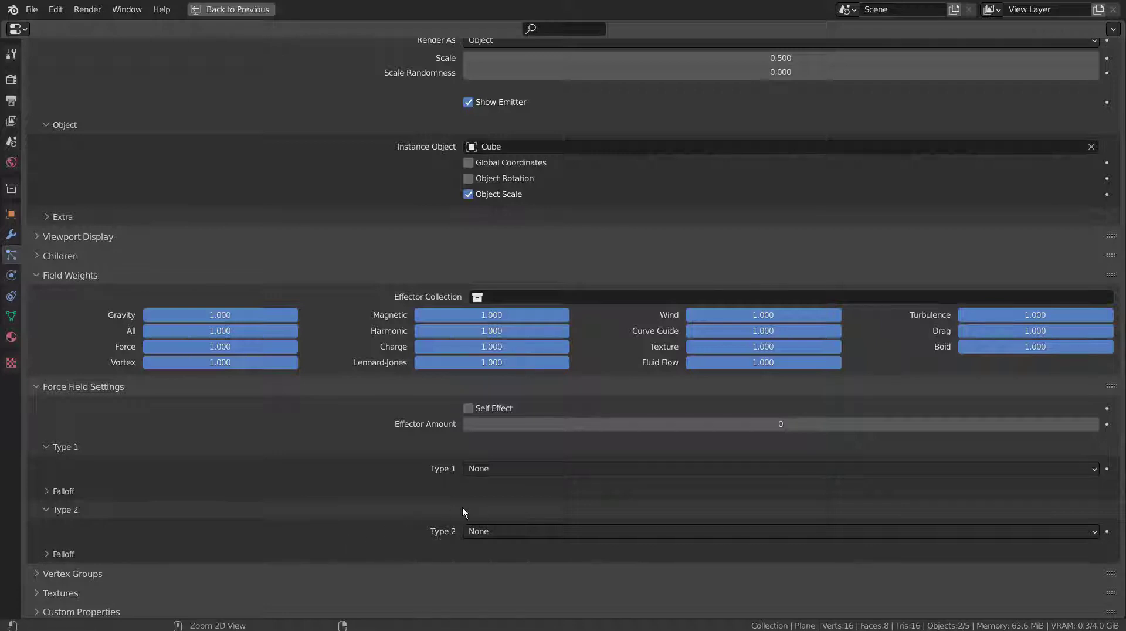
pyautogui.hotkey('ctrl', 'space')
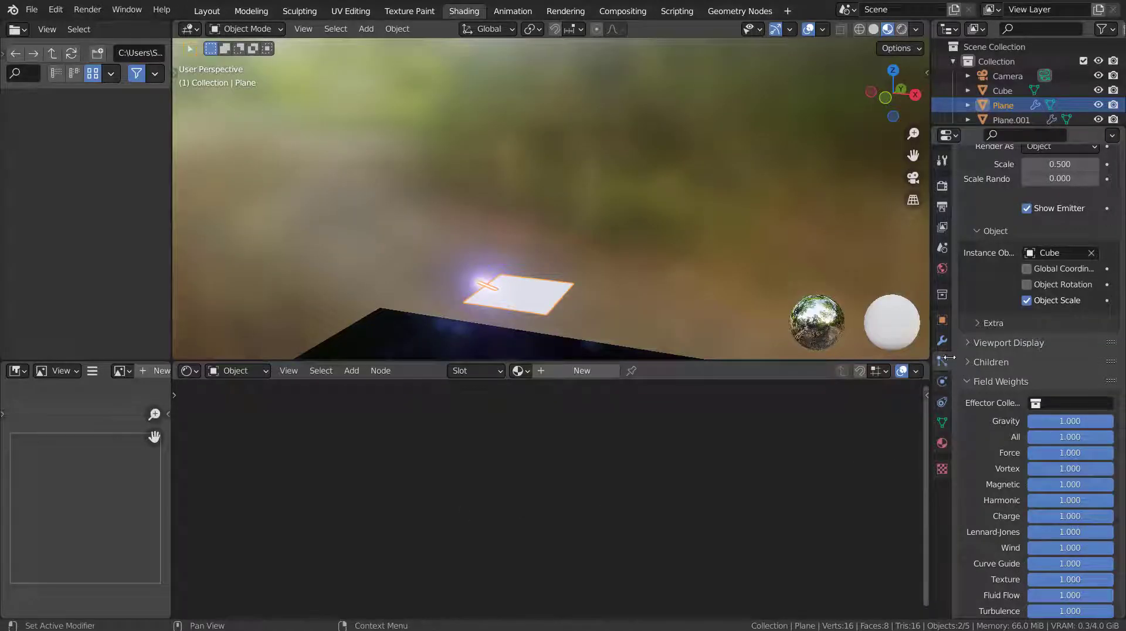
# Show the floor Plane.001's Collision panel in the Physics tab.
pyautogui.click(942, 381)
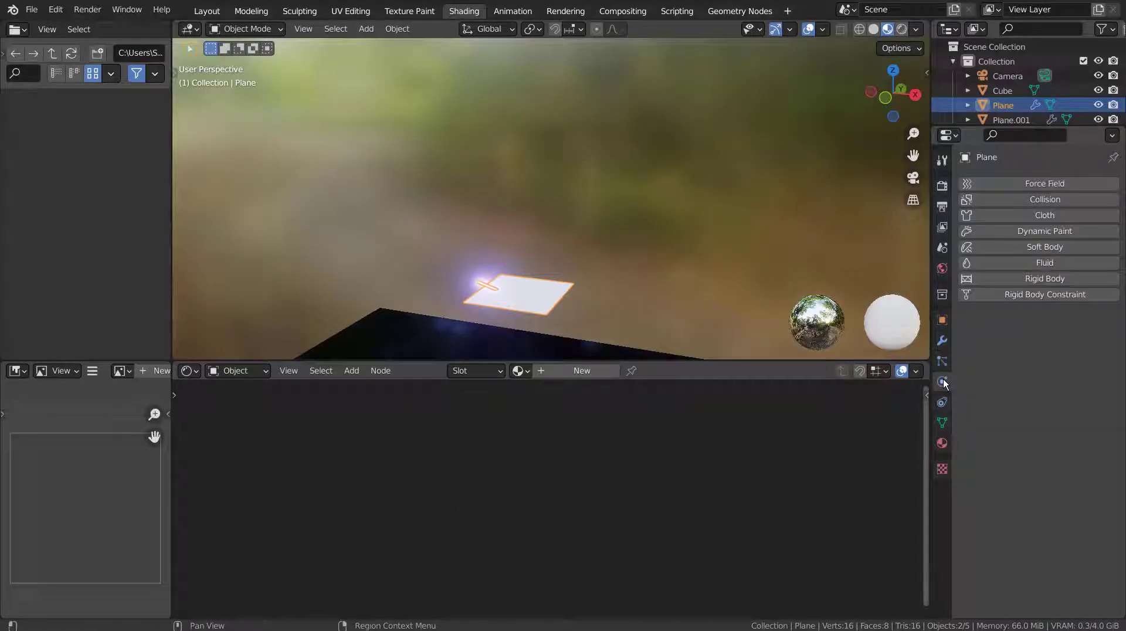
pyautogui.click(425, 339)
pyautogui.moveTo(471, 343); pyautogui.dragTo(599, 247, button='middle')
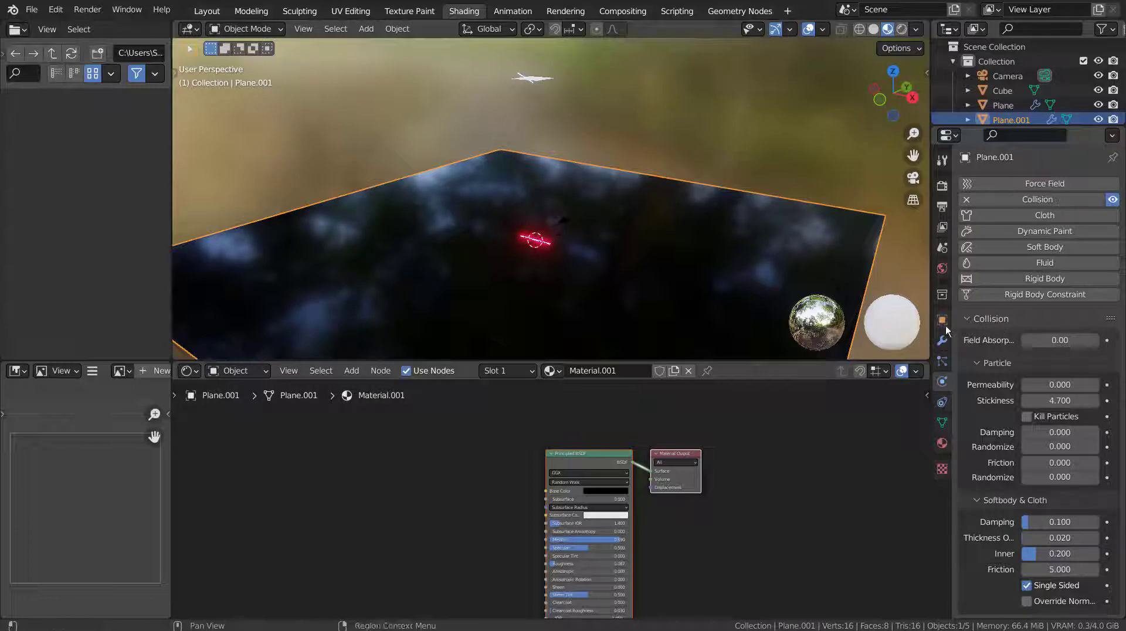
pyautogui.click(1040, 320)
pyautogui.click(1041, 319)
# Review collision stickiness 4.700 and friction 5.000 maximized, then hide the Cube.
pyautogui.hotkey('ctrl', 'space')
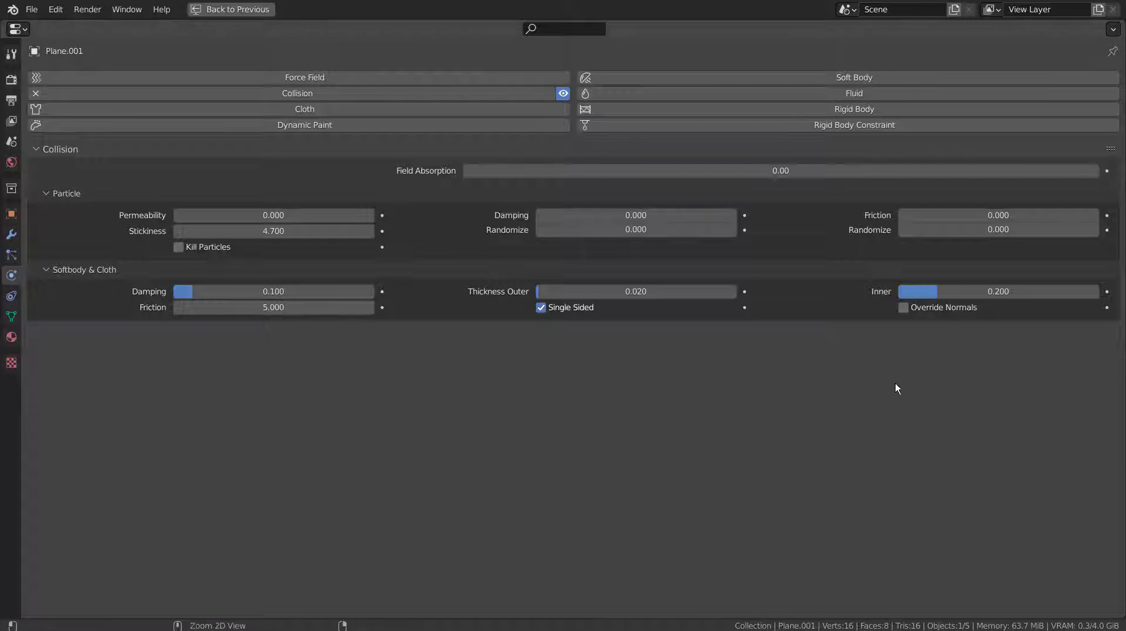
pyautogui.hotkey('ctrl', 'space')
pyautogui.scroll(2, 655, 231)
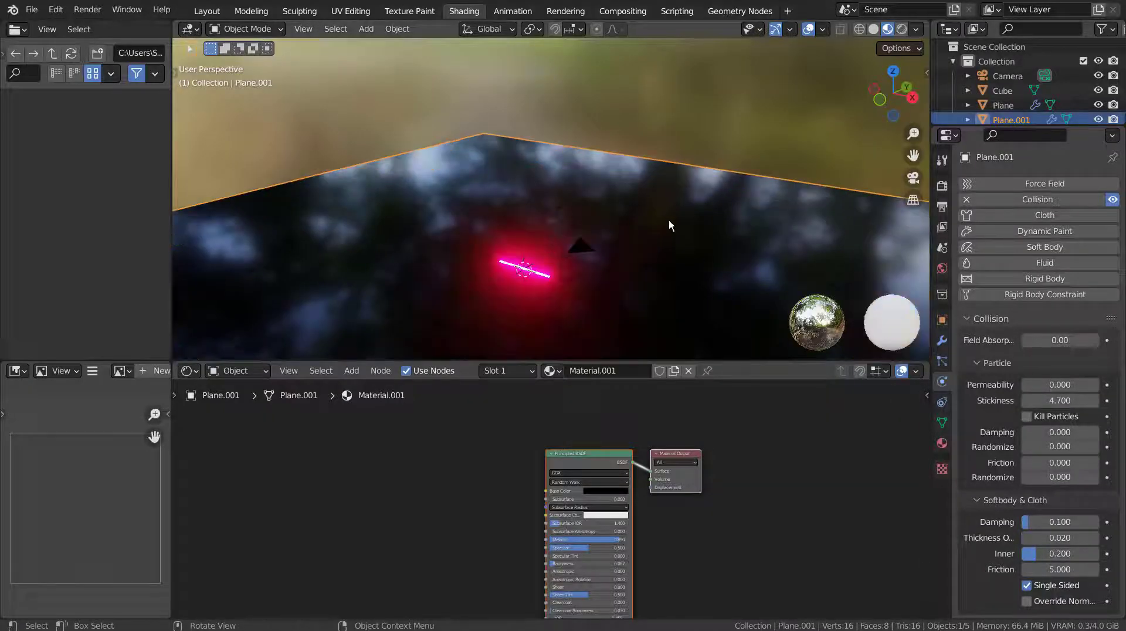
pyautogui.click(1099, 91)
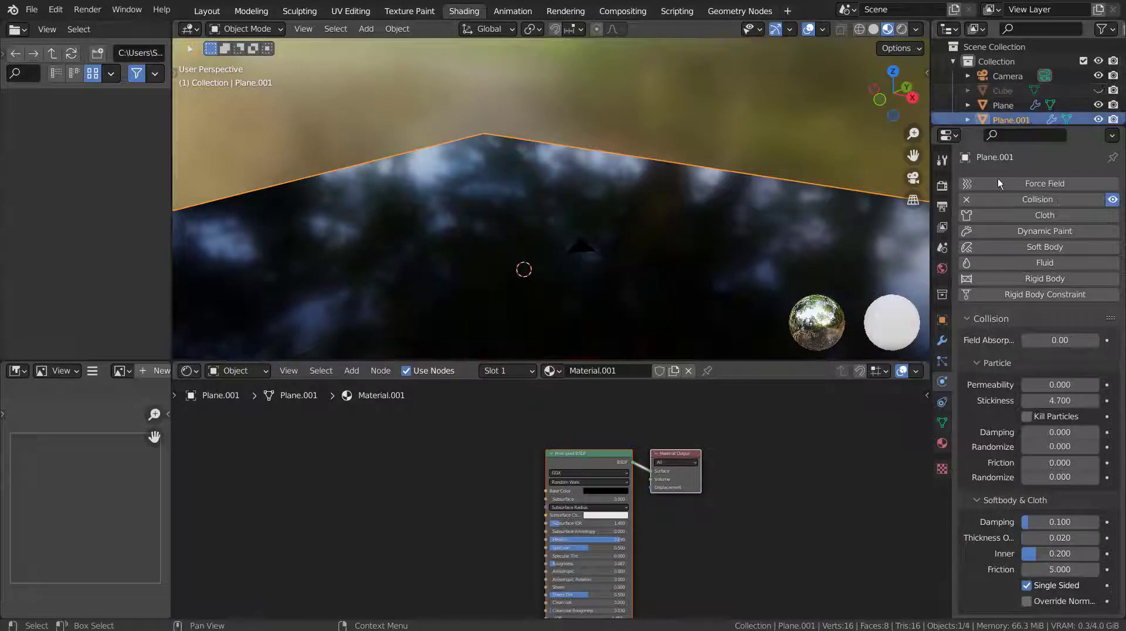
# Switch to the Layout workspace in material preview and orbit around the floor plane.
pyautogui.click(207, 10)
pyautogui.click(887, 29)
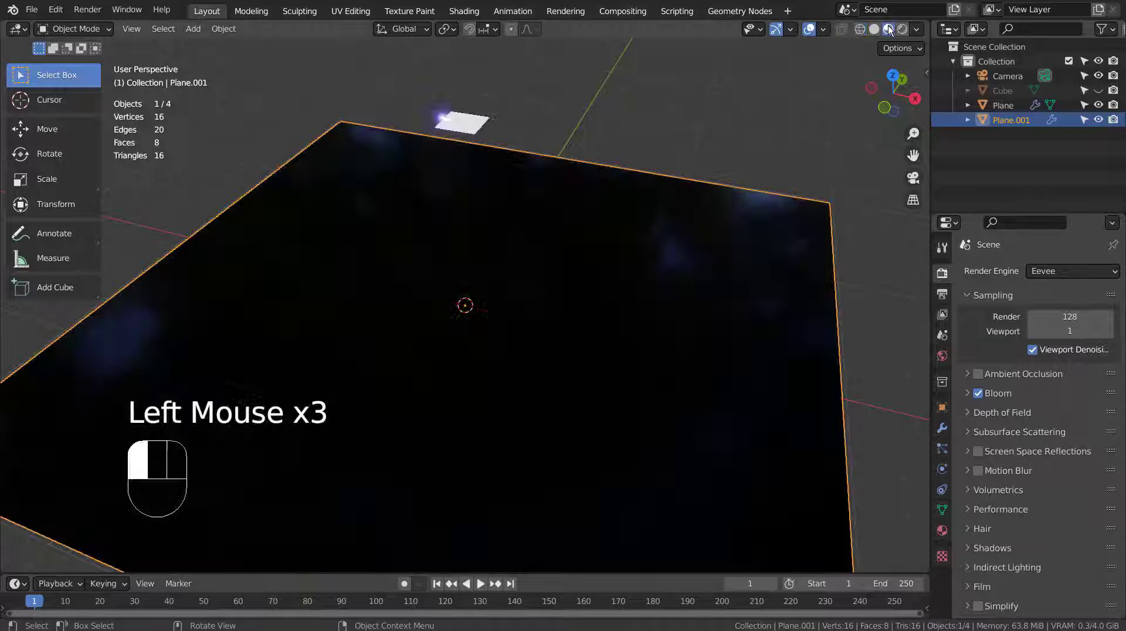
pyautogui.click(789, 116)
pyautogui.moveTo(789, 115); pyautogui.dragTo(750, 93, button='middle')
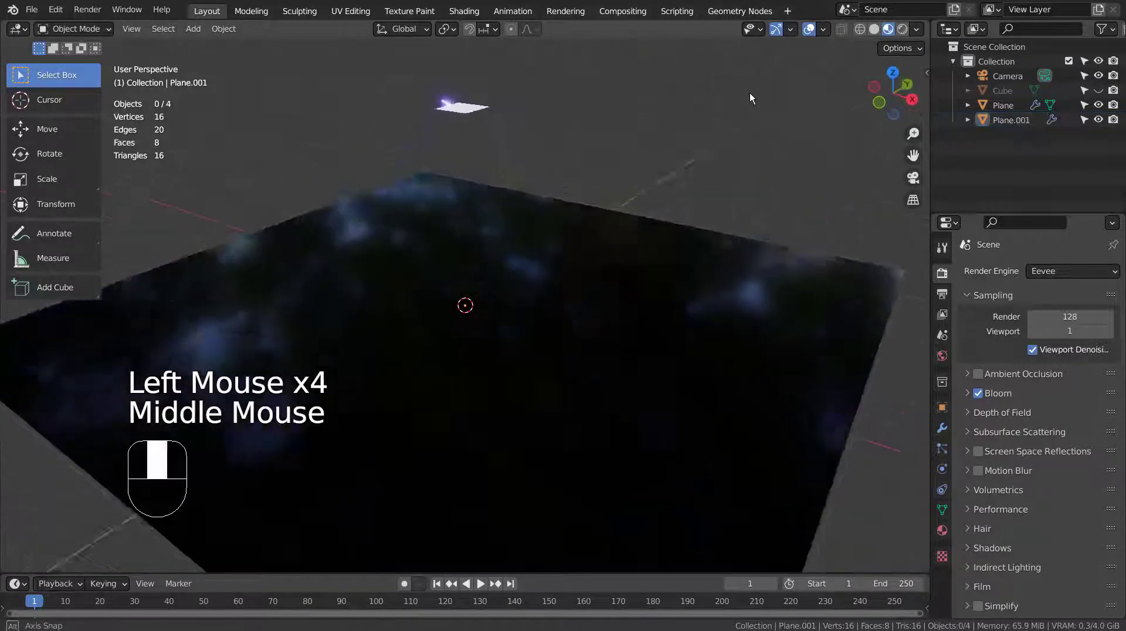
pyautogui.scroll(2, 696, 380)
pyautogui.scroll(-2, 674, 223)
pyautogui.scroll(-1, 674, 220)
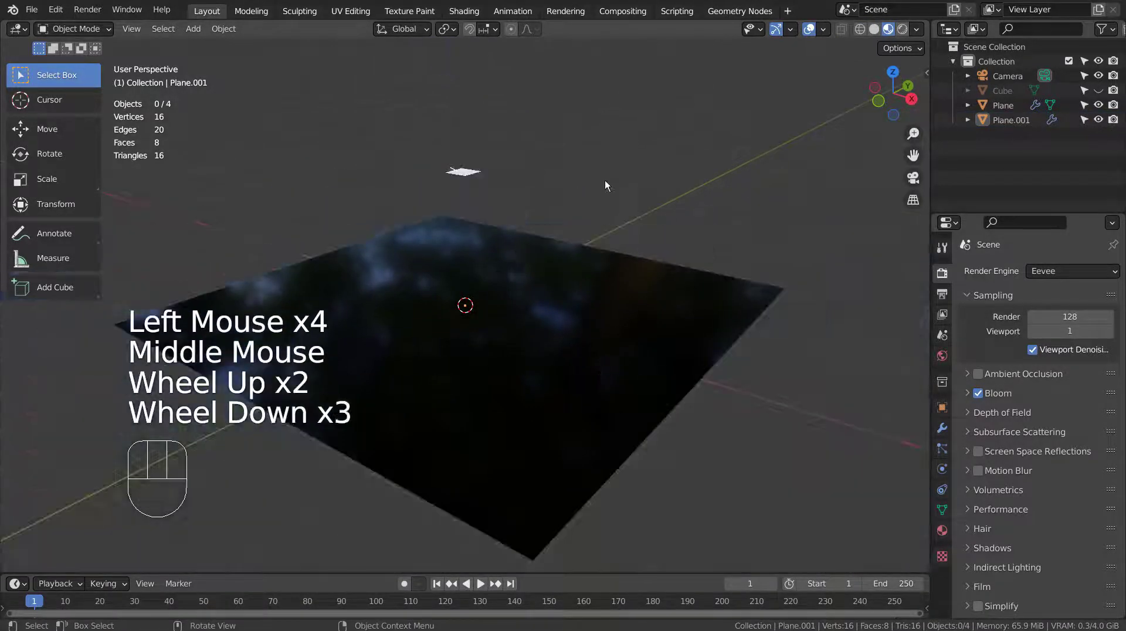
# Select the small emitter Plane and review its particle and physics settings.
pyautogui.click(473, 176)
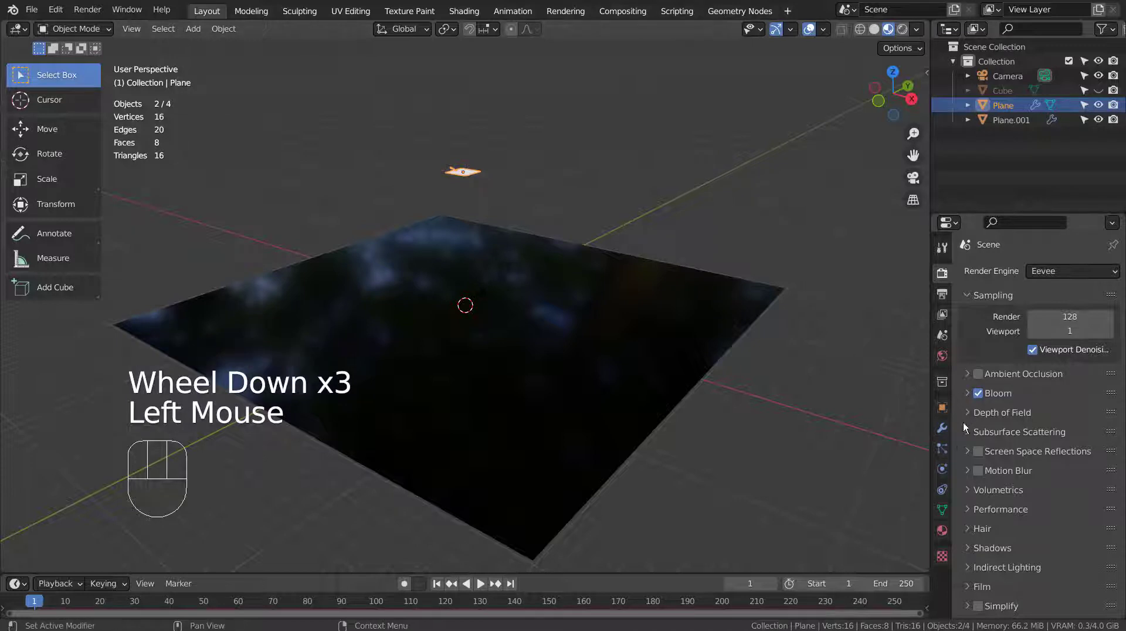
pyautogui.click(942, 449)
pyautogui.scroll(3, 568, 315)
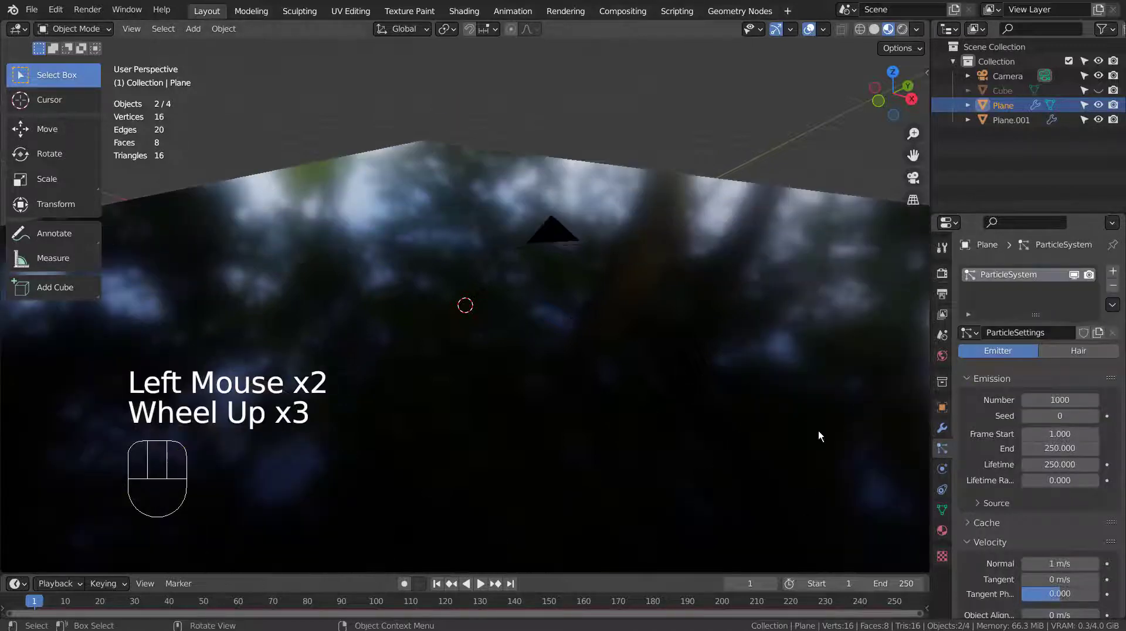
pyautogui.click(943, 464)
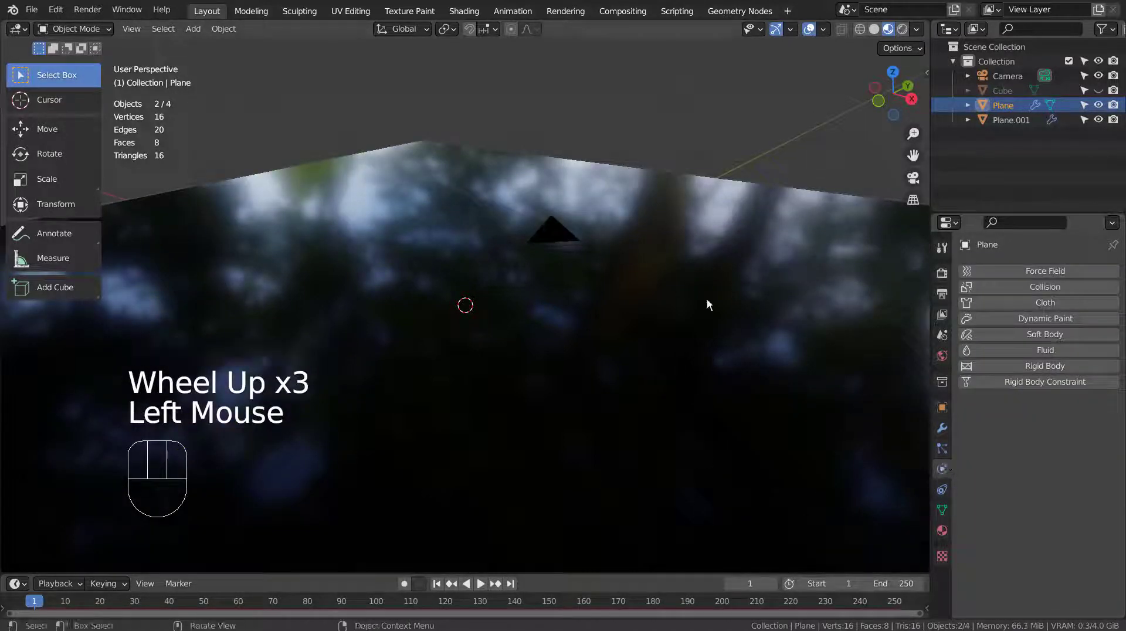
# Select the floor Plane.001 and play the particle animation.
pyautogui.click(674, 283)
pyautogui.scroll(1, 770, 340)
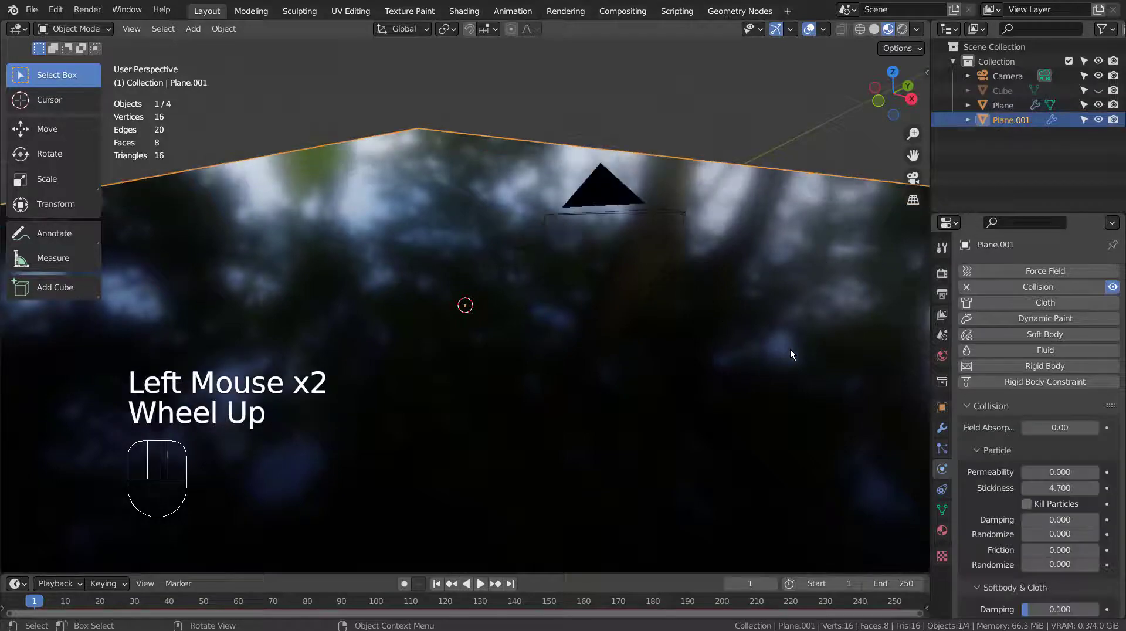
pyautogui.click(485, 583)
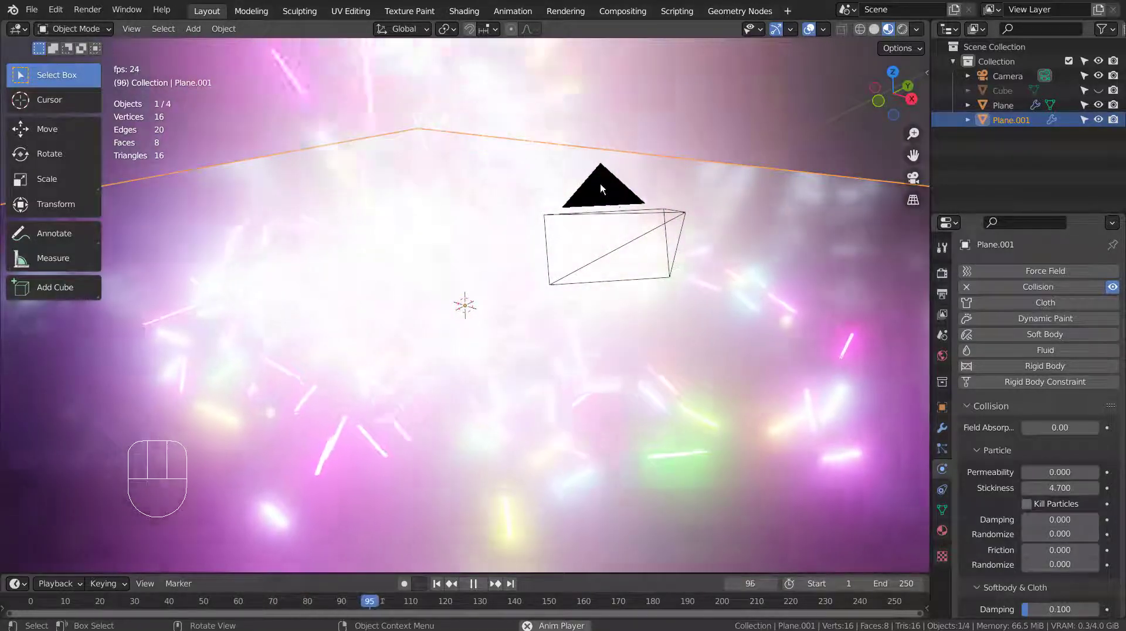
# Hide the camera with H and reselect the floor Plane.001.
pyautogui.click(603, 187)
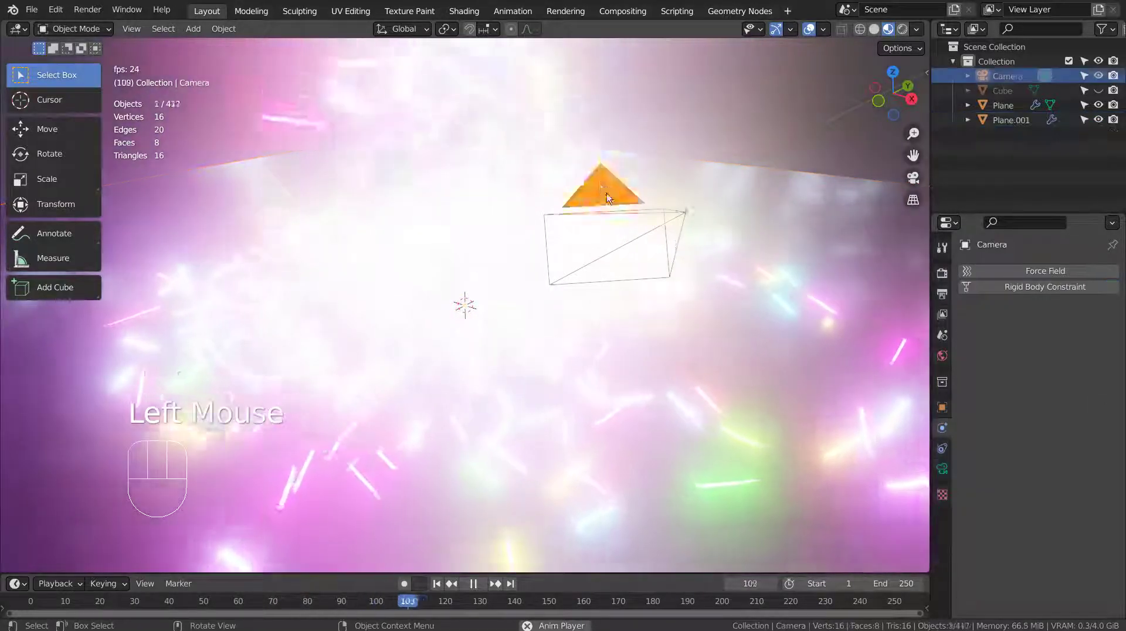
pyautogui.press('h')
pyautogui.click(764, 319)
# Try the floor's field absorption at 1 and back to 0, then raise permeability to 1.
pyautogui.doubleClick(1060, 427)
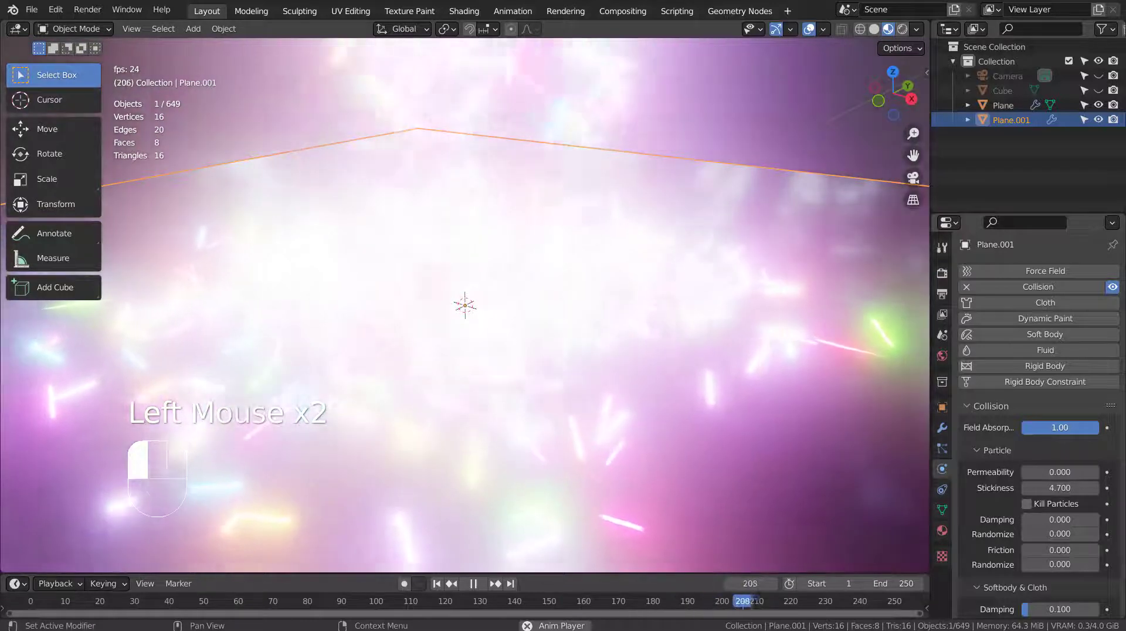
pyautogui.moveTo(1060, 427); pyautogui.dragTo(992, 427)
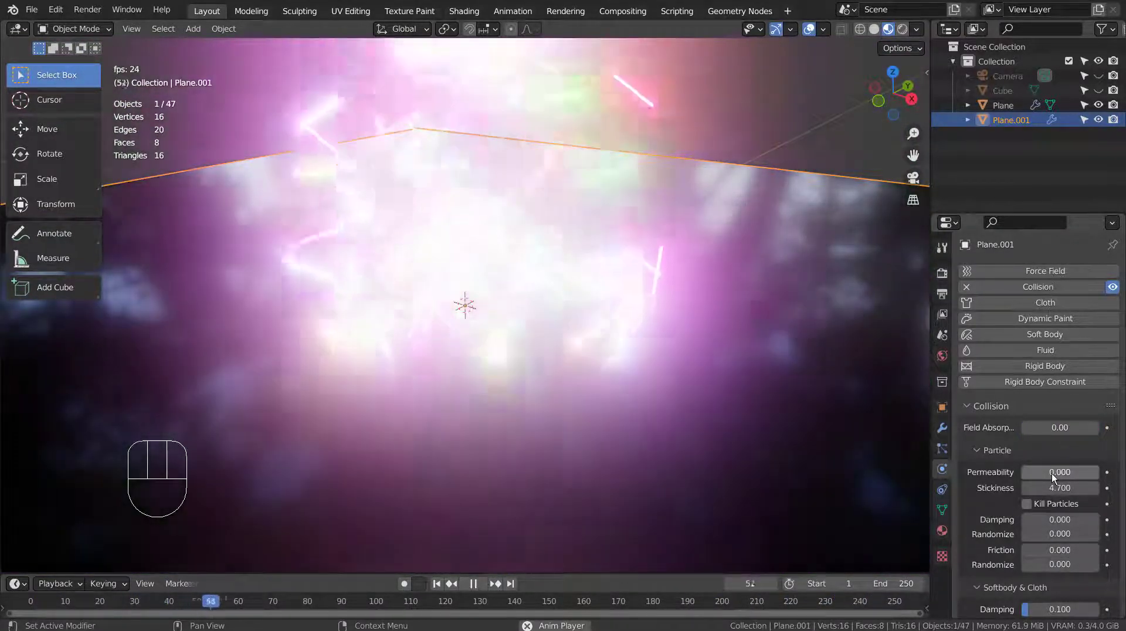
pyautogui.moveTo(1051, 474); pyautogui.dragTo(1080, 473)
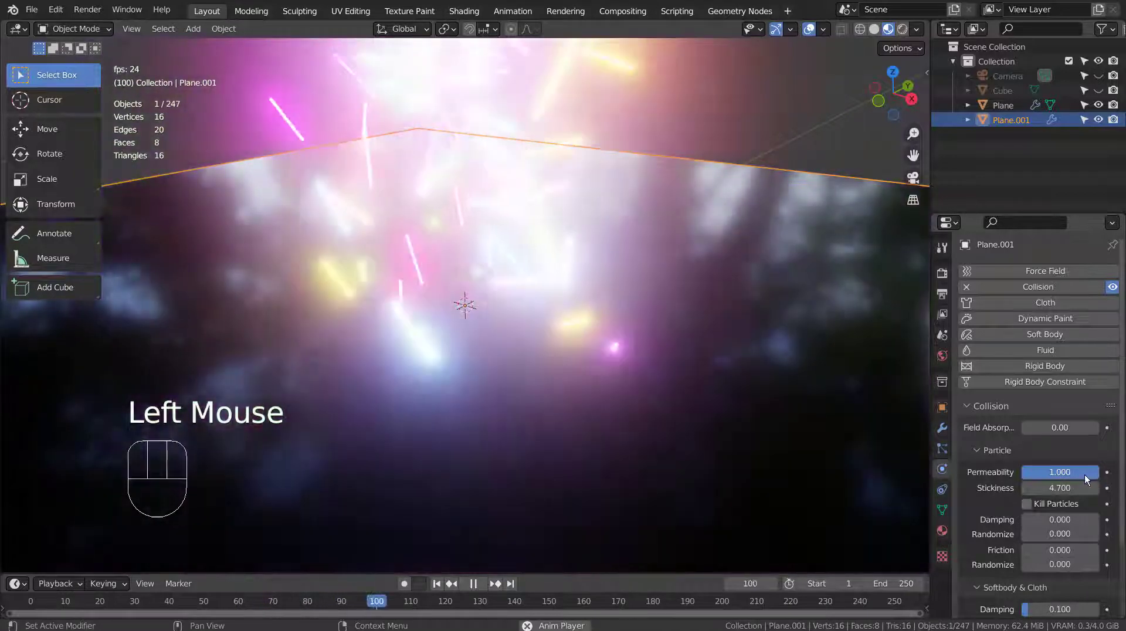
pyautogui.scroll(-1, 707, 444)
pyautogui.scroll(-3, 708, 444)
# Reset permeability to 0 and raise the floor's stickiness to 10, viewing it edge-on.
pyautogui.moveTo(708, 444); pyautogui.dragTo(745, 454, button='middle')
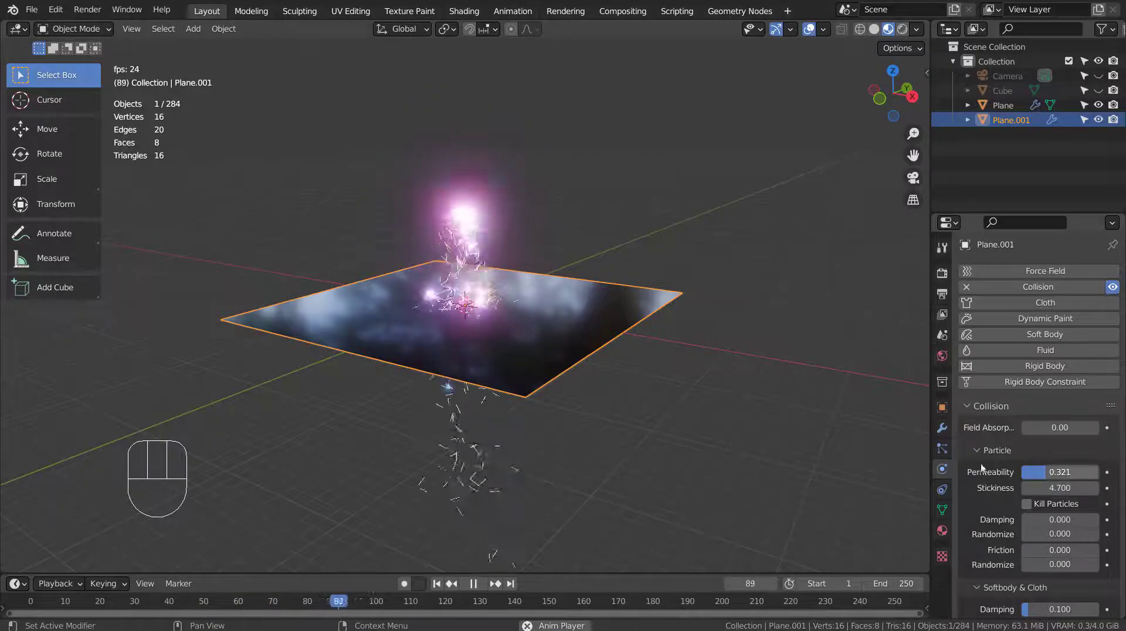
pyautogui.scroll(4, 571, 318)
pyautogui.moveTo(582, 371)
pyautogui.mouseDown(button='middle')
pyautogui.moveTo(616, 343)
pyautogui.moveTo(587, 366)
pyautogui.mouseUp(button='middle')
pyautogui.scroll(2, 616, 343)
pyautogui.scroll(-2, 583, 361)
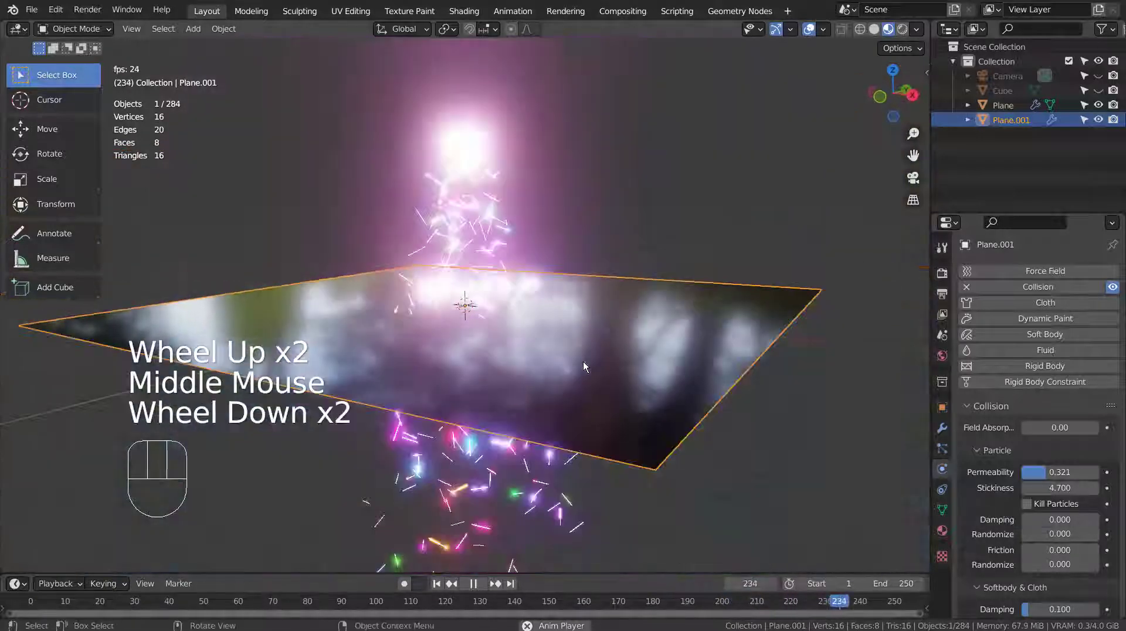
pyautogui.moveTo(652, 379); pyautogui.dragTo(674, 347, button='middle')
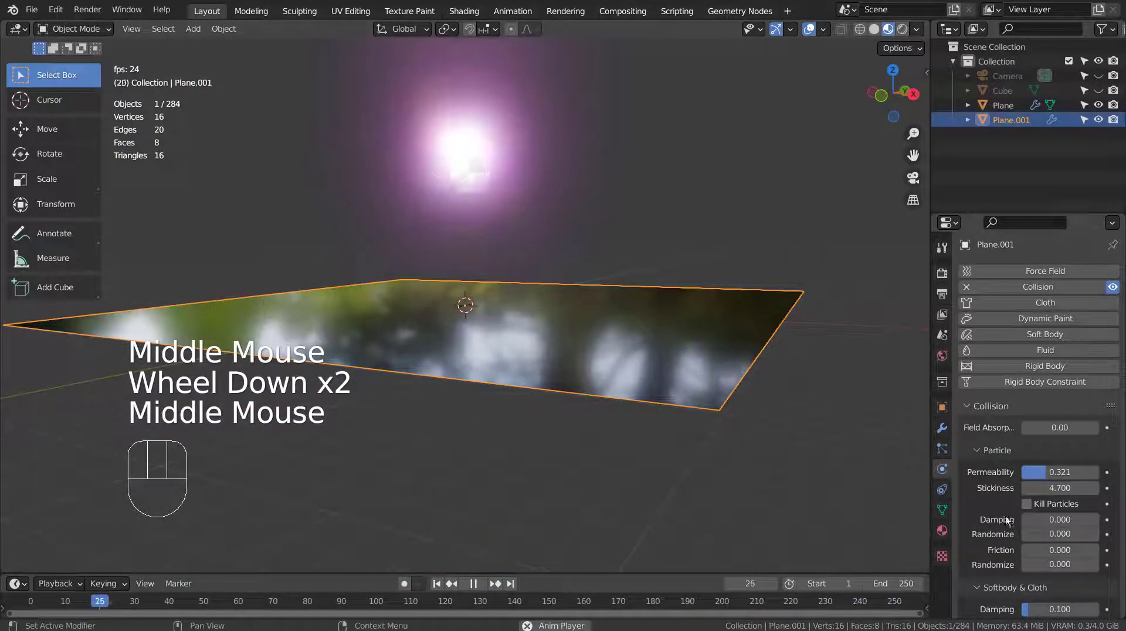
pyautogui.click(1050, 475)
pyautogui.moveTo(1050, 473); pyautogui.dragTo(1024, 473)
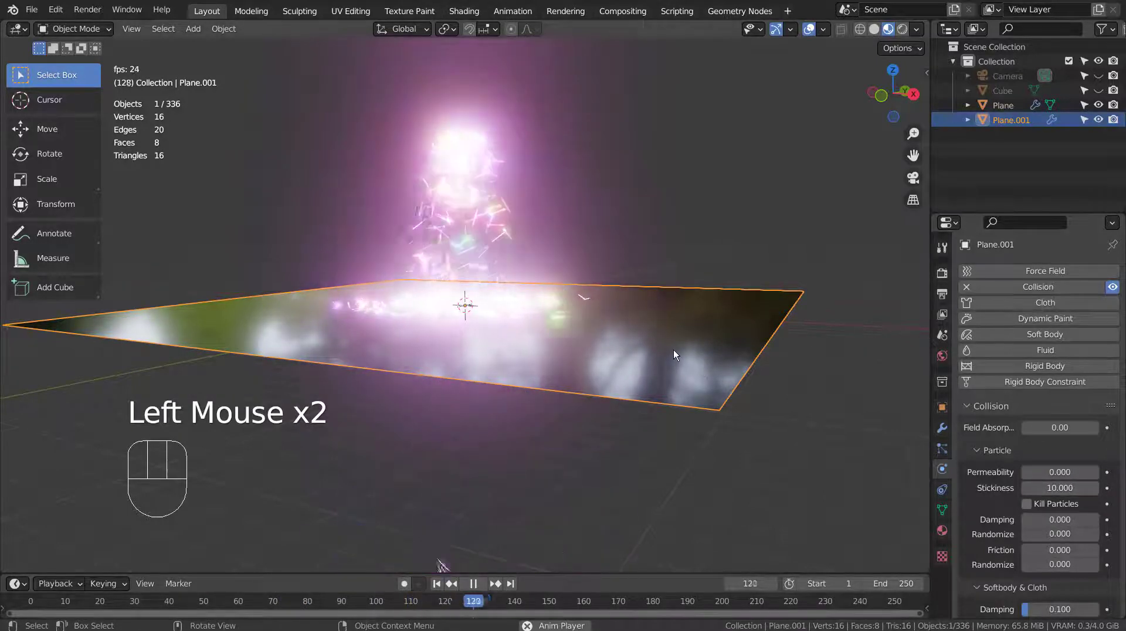
# Drop the floor's stickiness from 10 to 0.
pyautogui.moveTo(673, 350); pyautogui.dragTo(634, 389, button='middle')
pyautogui.scroll(3, 621, 393)
pyautogui.scroll(1, 623, 394)
pyautogui.scroll(-1, 626, 393)
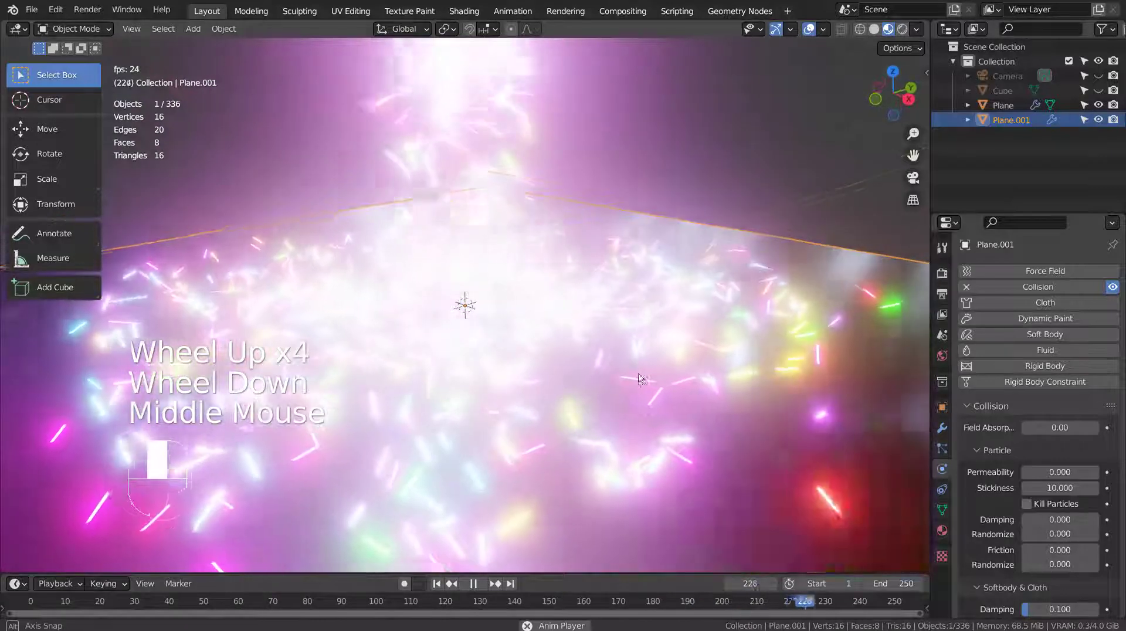
pyautogui.scroll(1, 631, 368)
pyautogui.scroll(2, 631, 363)
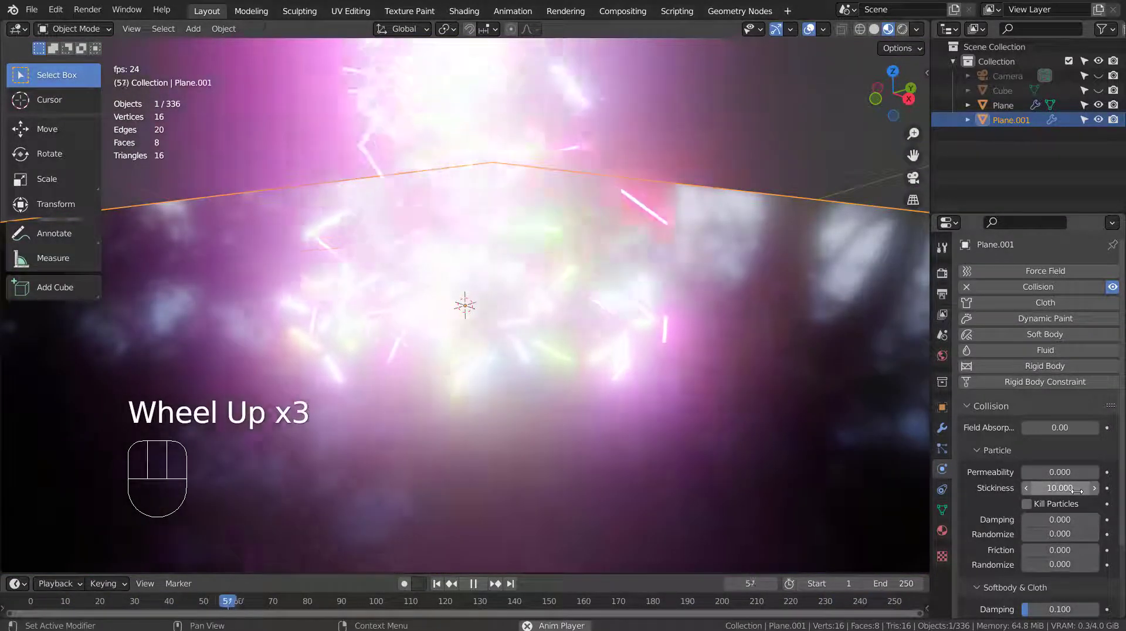
pyautogui.click(1061, 488)
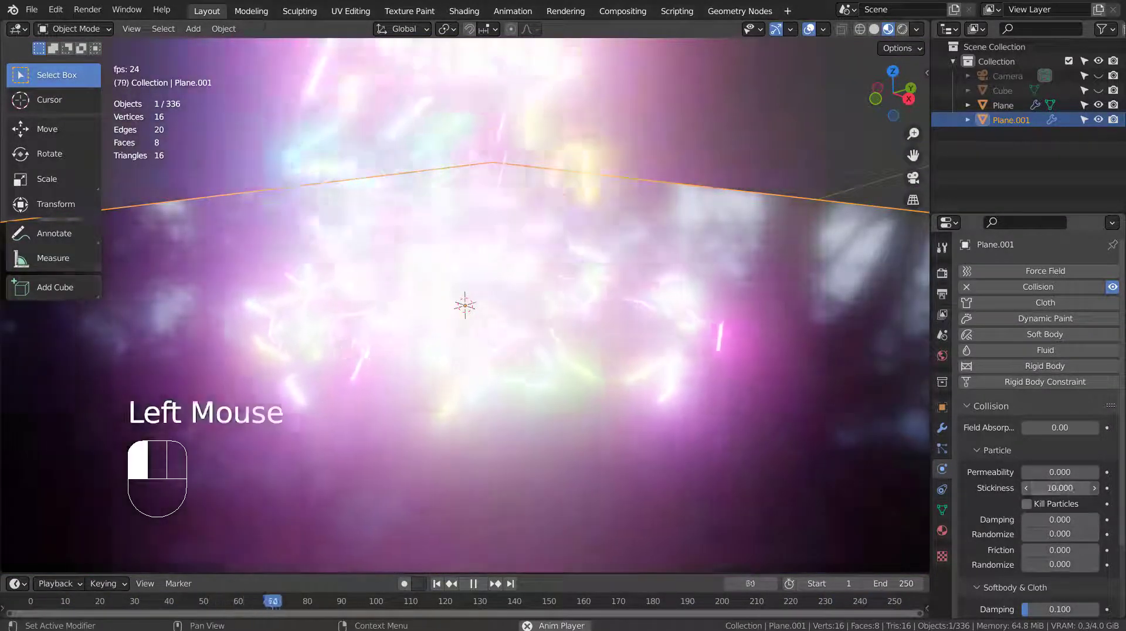
pyautogui.moveTo(1060, 488); pyautogui.dragTo(1032, 488)
pyautogui.scroll(-2, 735, 335)
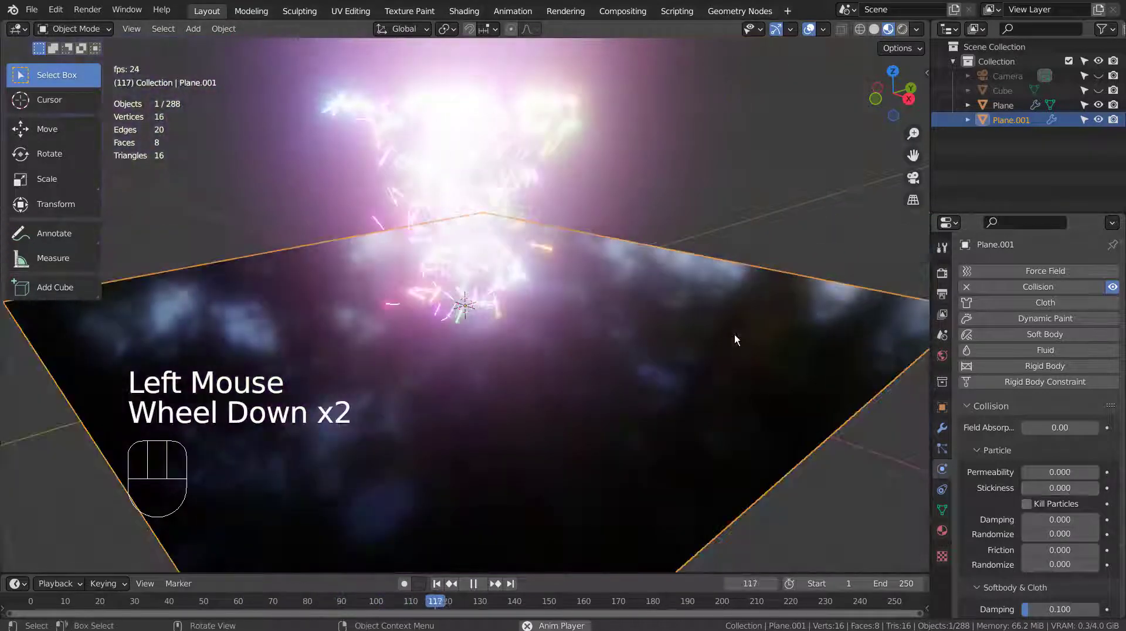
# Switch to the front view and turn off the viewport overlays.
pyautogui.moveTo(734, 344); pyautogui.dragTo(776, 365, button='middle')
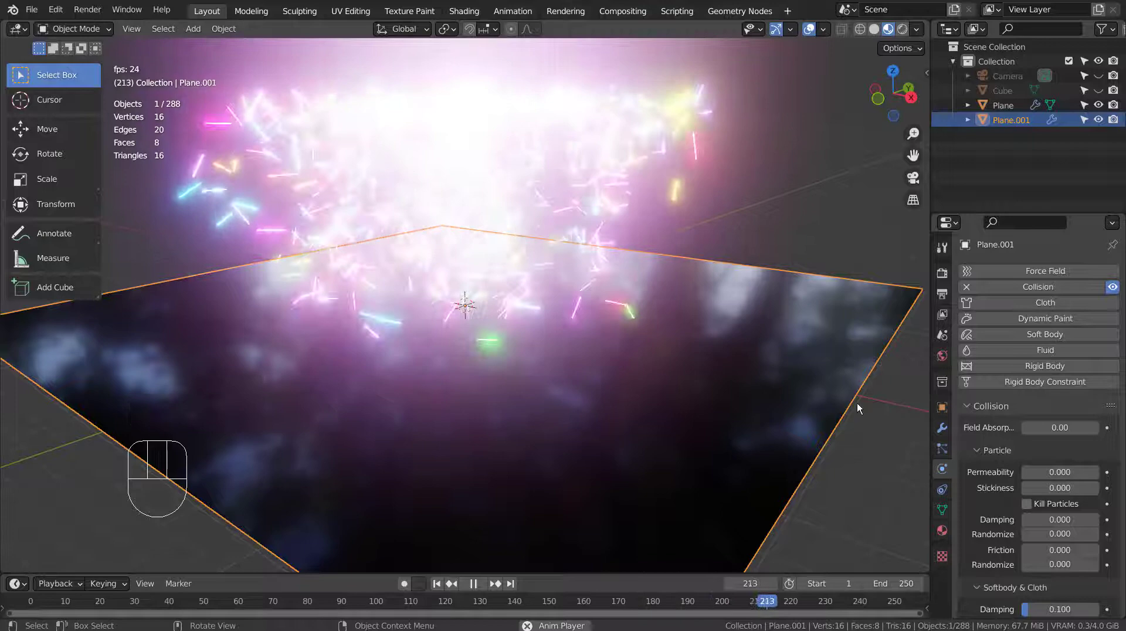
pyautogui.moveTo(715, 408); pyautogui.dragTo(701, 379, button='middle')
pyautogui.scroll(2, 667, 326)
pyautogui.moveTo(668, 326); pyautogui.dragTo(684, 413, button='middle')
pyautogui.press('KP_1')
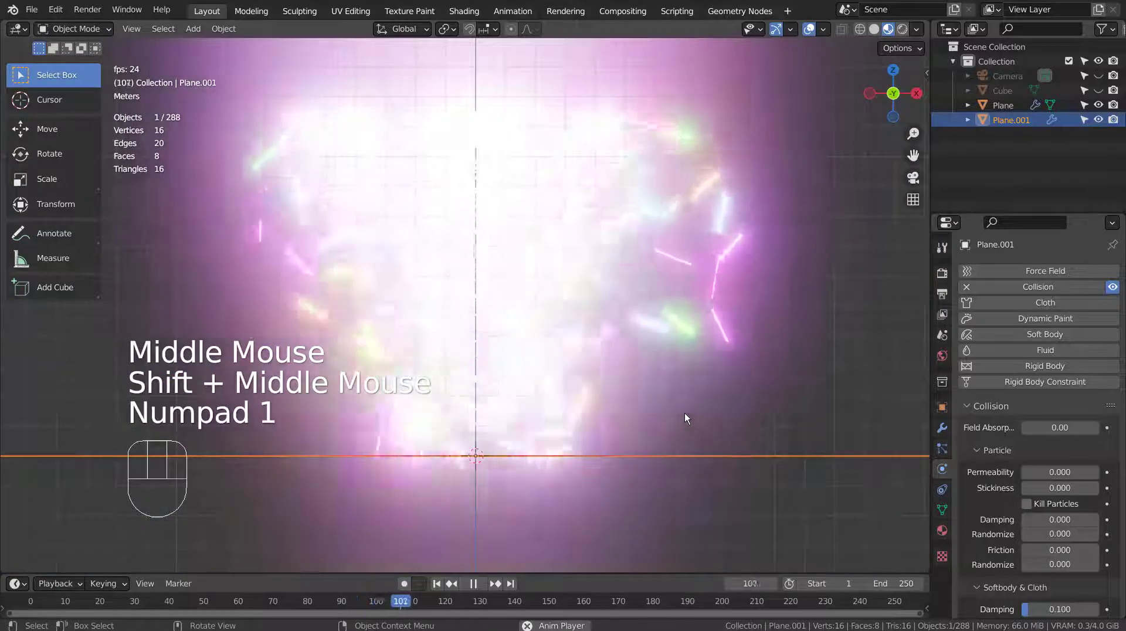
pyautogui.scroll(-3, 685, 413)
pyautogui.click(810, 30)
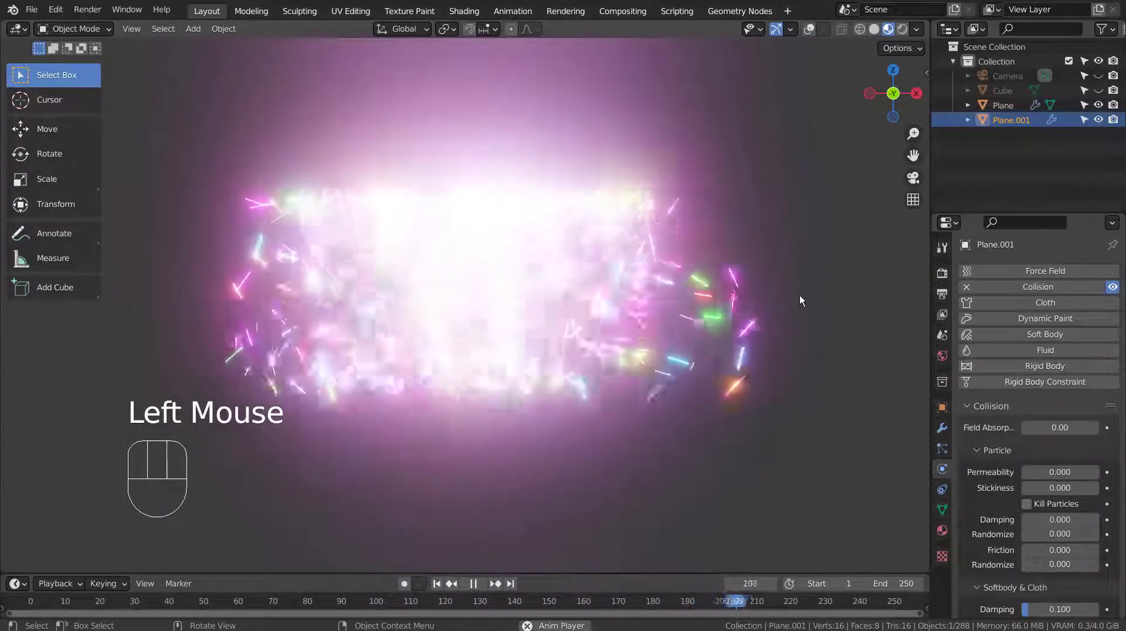
# Set stickiness to 3.4 and test Kill Particles, leaving it off.
pyautogui.moveTo(800, 294); pyautogui.dragTo(900, 452, button='middle')
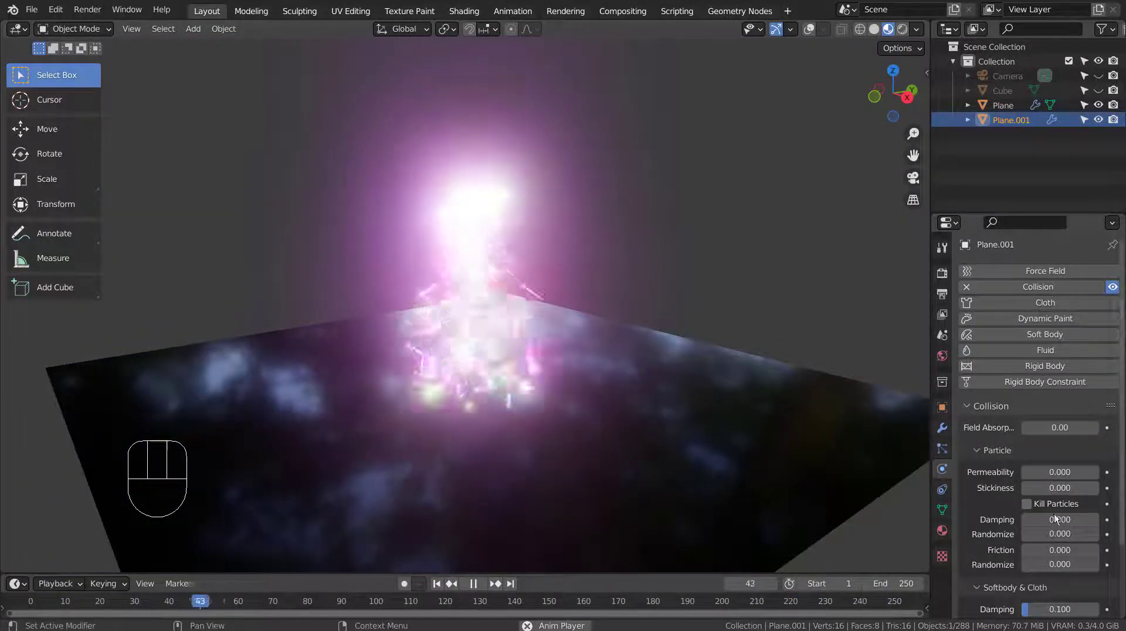
pyautogui.moveTo(1060, 487); pyautogui.dragTo(1091, 487)
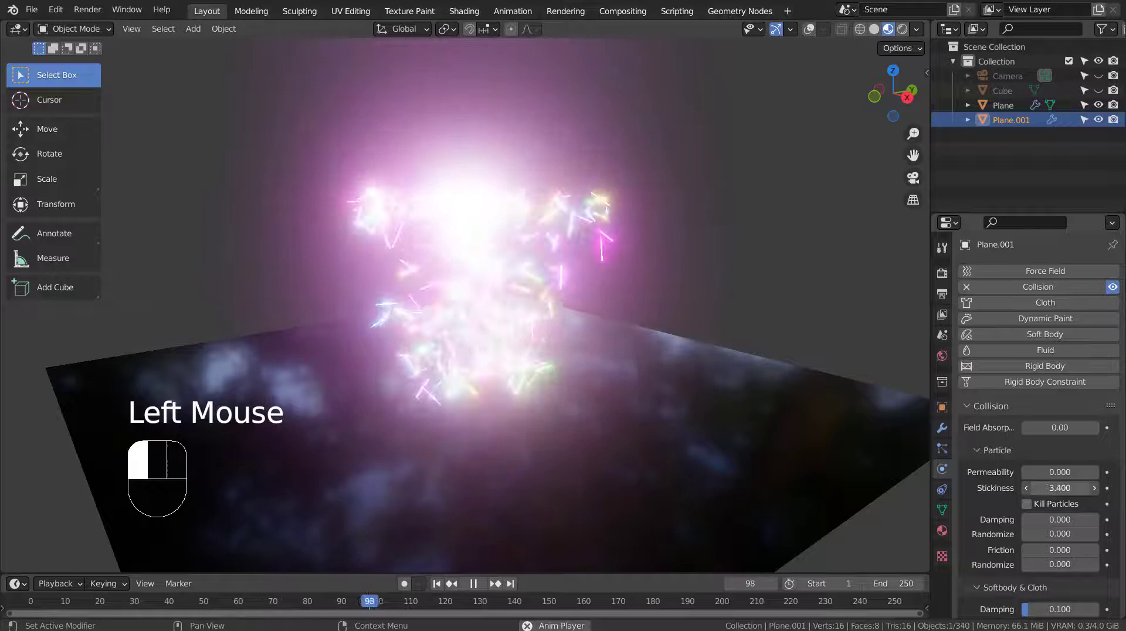
pyautogui.click(1032, 507)
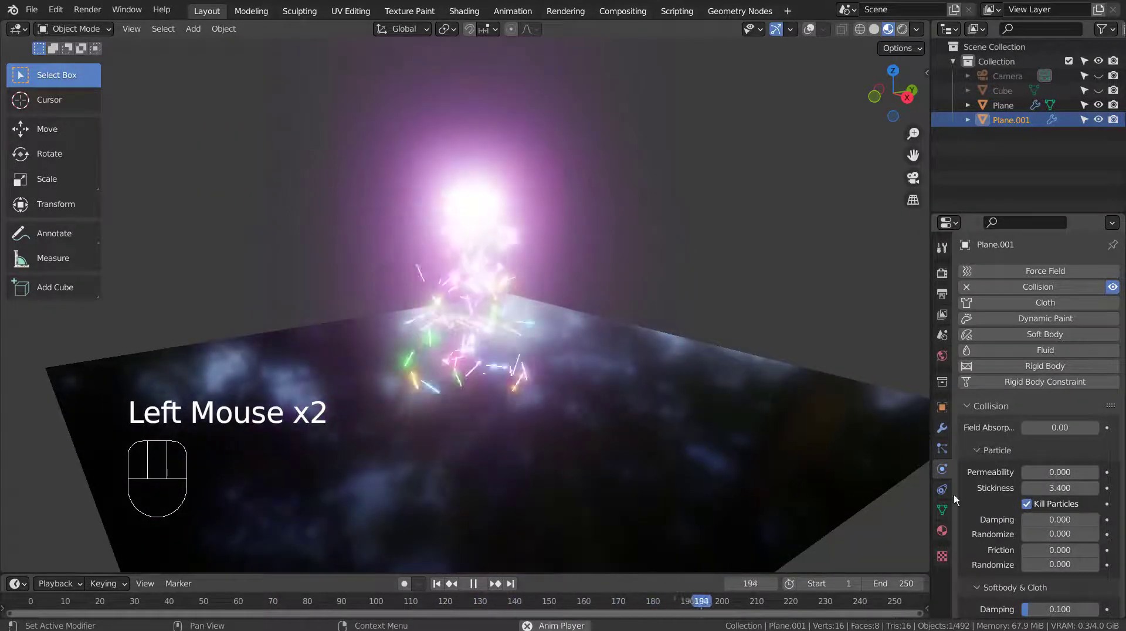
pyautogui.moveTo(546, 364); pyautogui.dragTo(563, 420, button='middle')
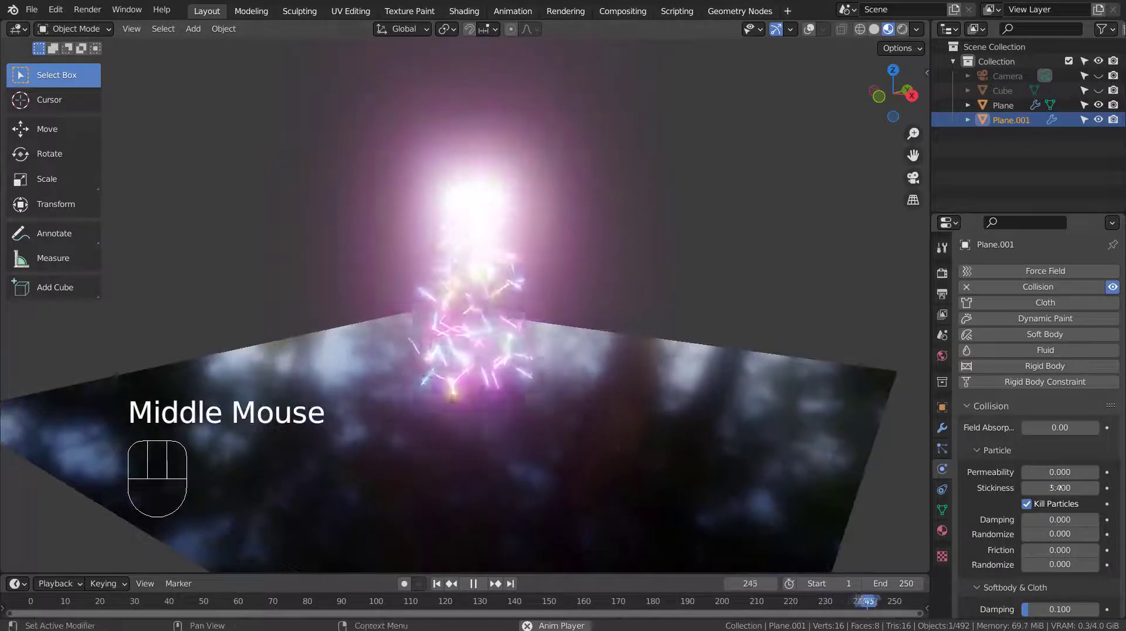
pyautogui.click(1027, 504)
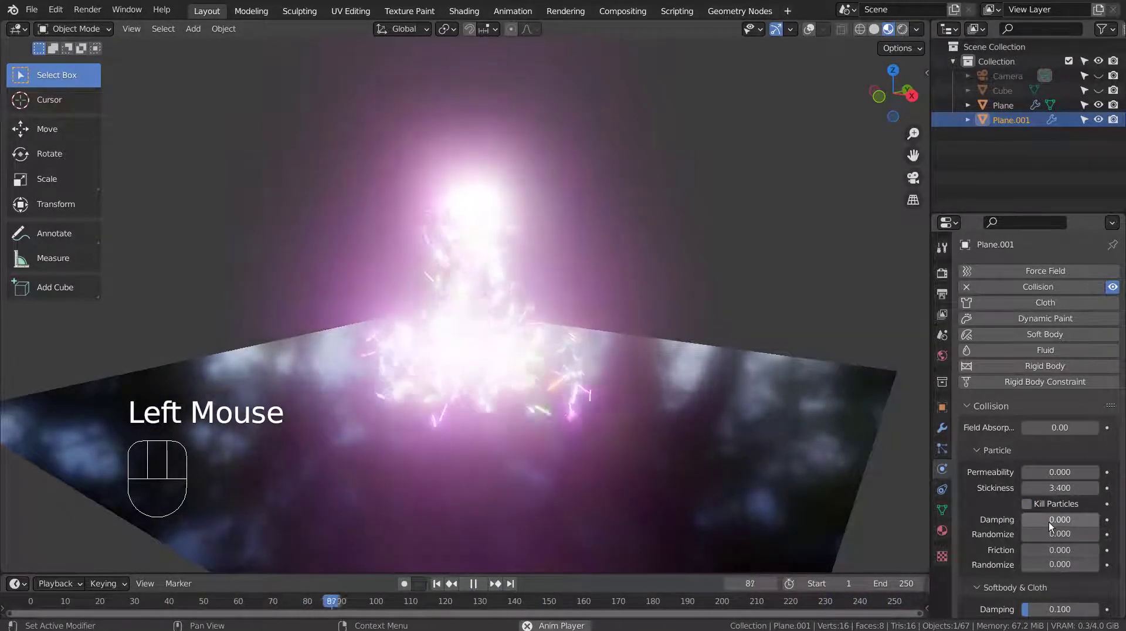
# Set stickiness to 2.5, test friction and randomize back at 0, and raise soft-body damping to 1.
pyautogui.moveTo(1060, 488); pyautogui.dragTo(1100, 555)
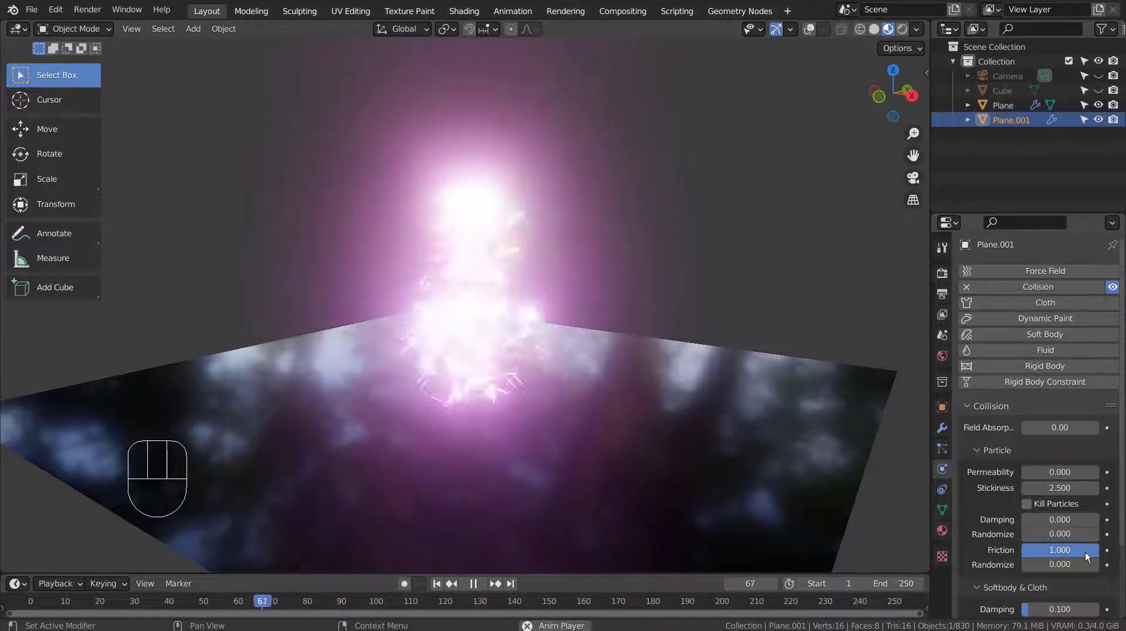
pyautogui.moveTo(1072, 552)
pyautogui.mouseDown()
pyautogui.moveTo(1056, 554)
pyautogui.moveTo(1078, 558)
pyautogui.mouseUp()
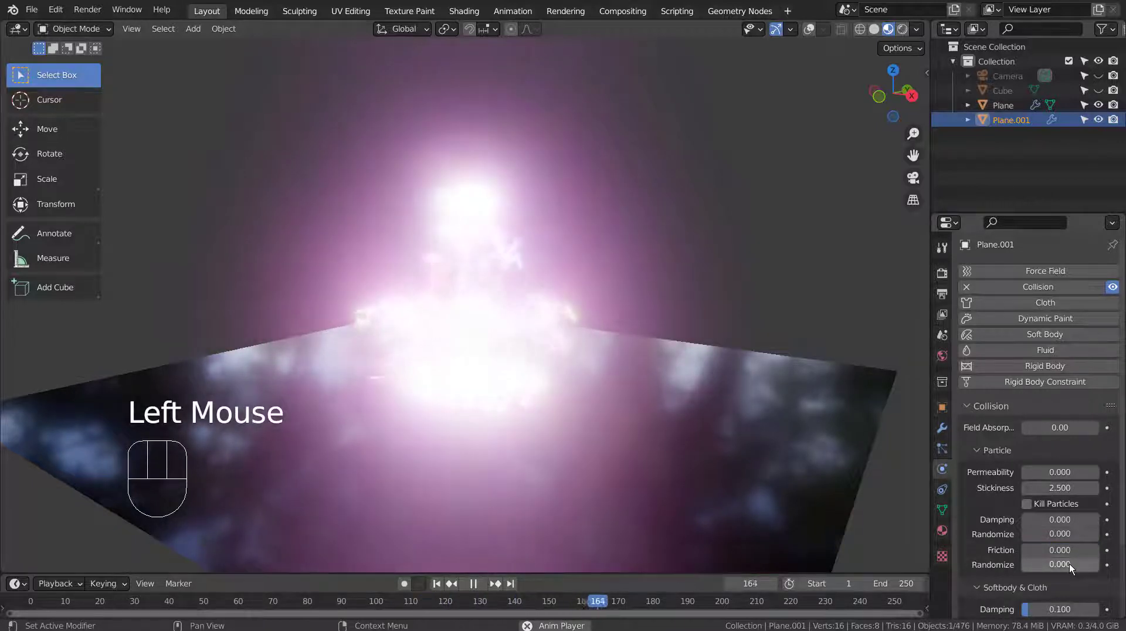
pyautogui.moveTo(1069, 564); pyautogui.dragTo(1089, 567)
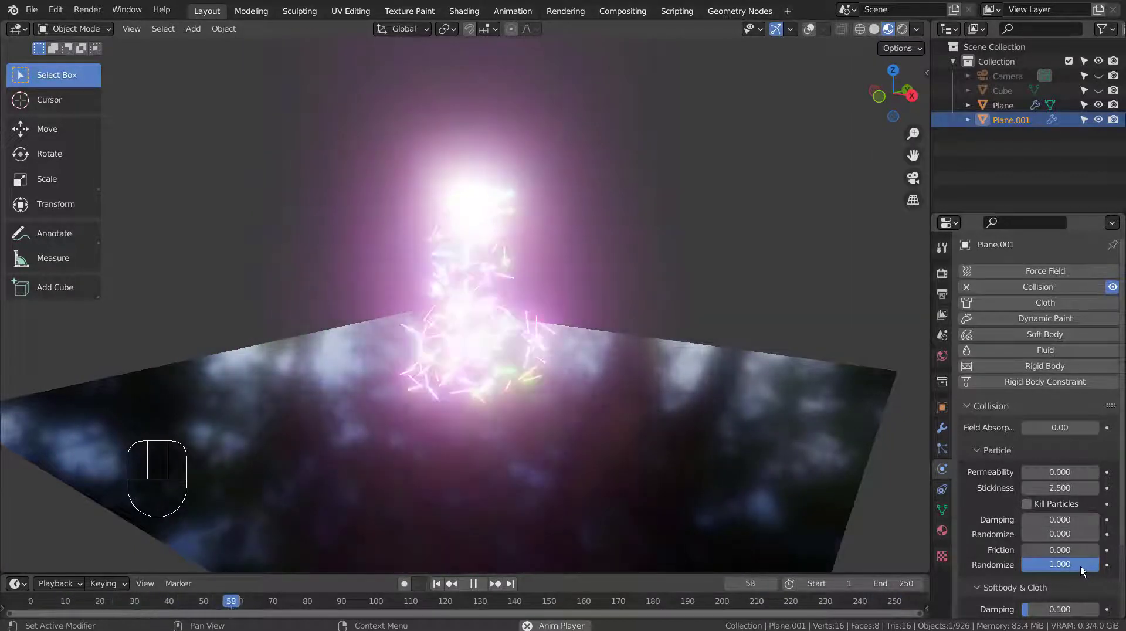
pyautogui.moveTo(1074, 565); pyautogui.dragTo(1022, 565)
pyautogui.scroll(-5, 1022, 564)
pyautogui.moveTo(1040, 525); pyautogui.dragTo(1108, 525)
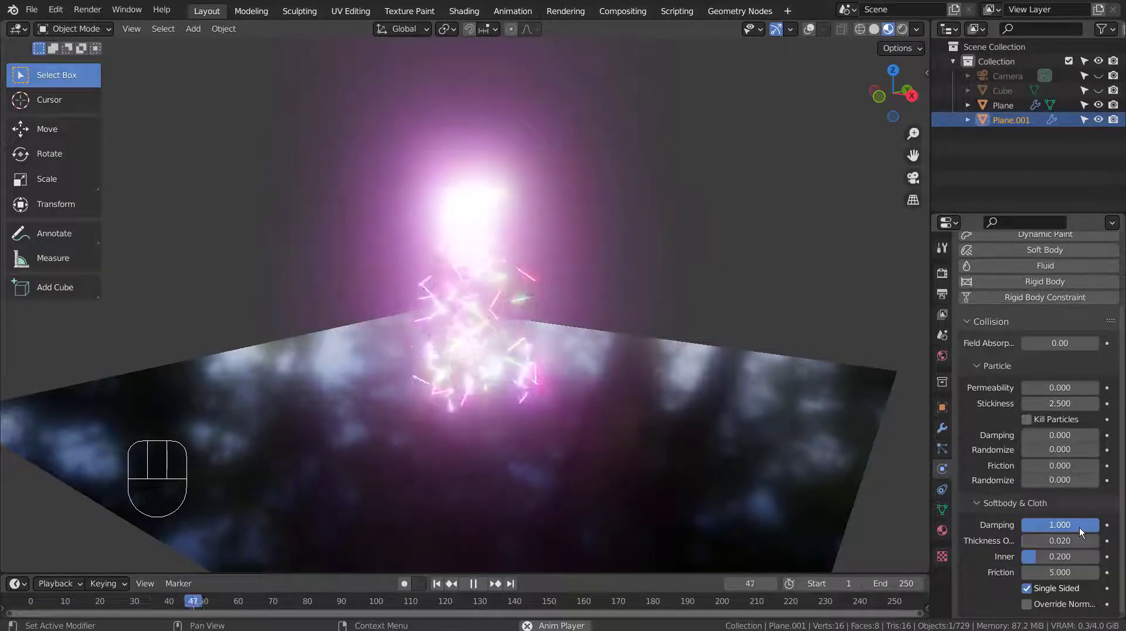
# Return the floor's Softbody & Cloth damping from 1 to 0.
pyautogui.moveTo(1079, 527); pyautogui.dragTo(1023, 527)
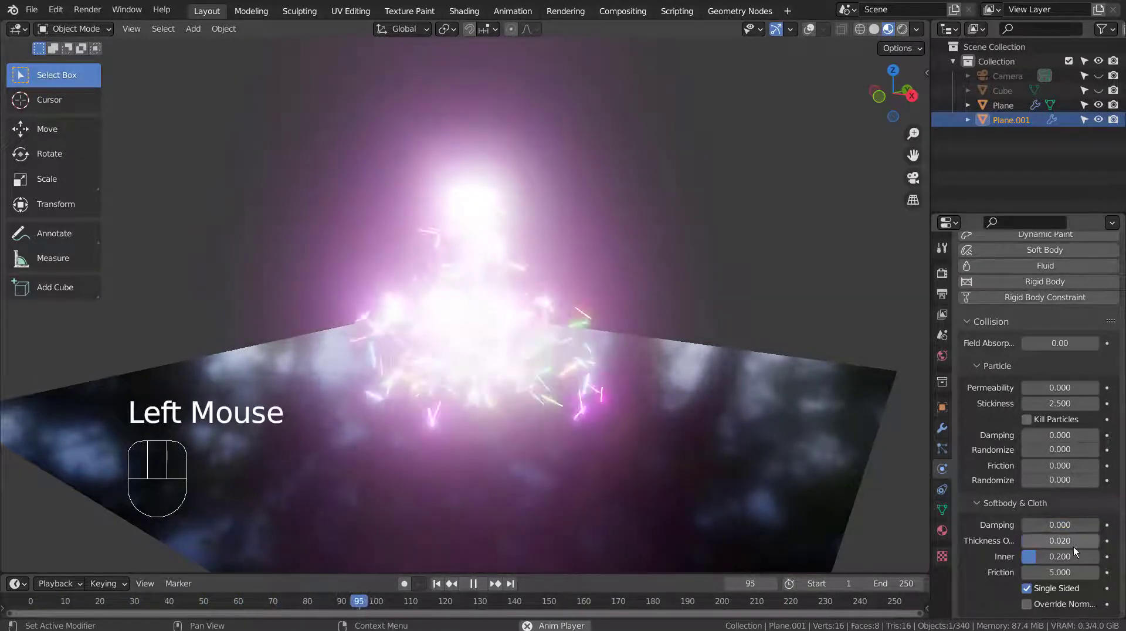